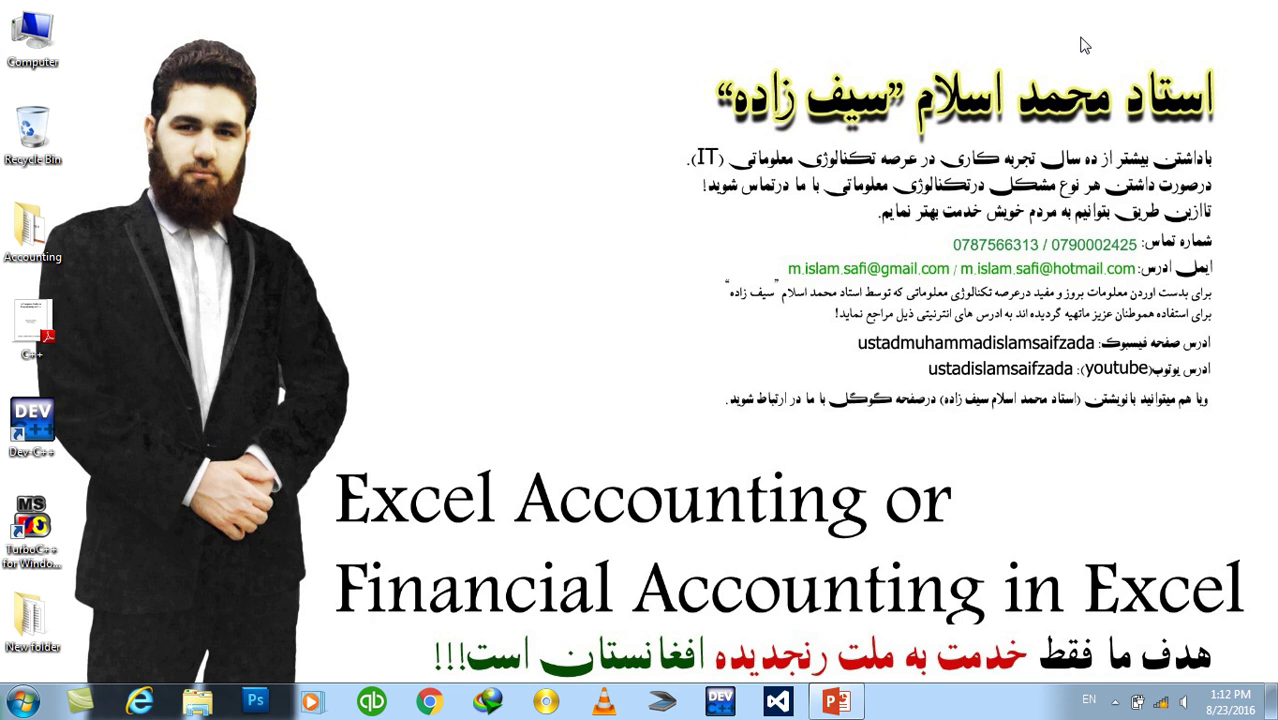
# Refresh the desktop and restore the journal-entries presentation at slide 110.
pyautogui.click(1115, 90)
pyautogui.click(836, 701)
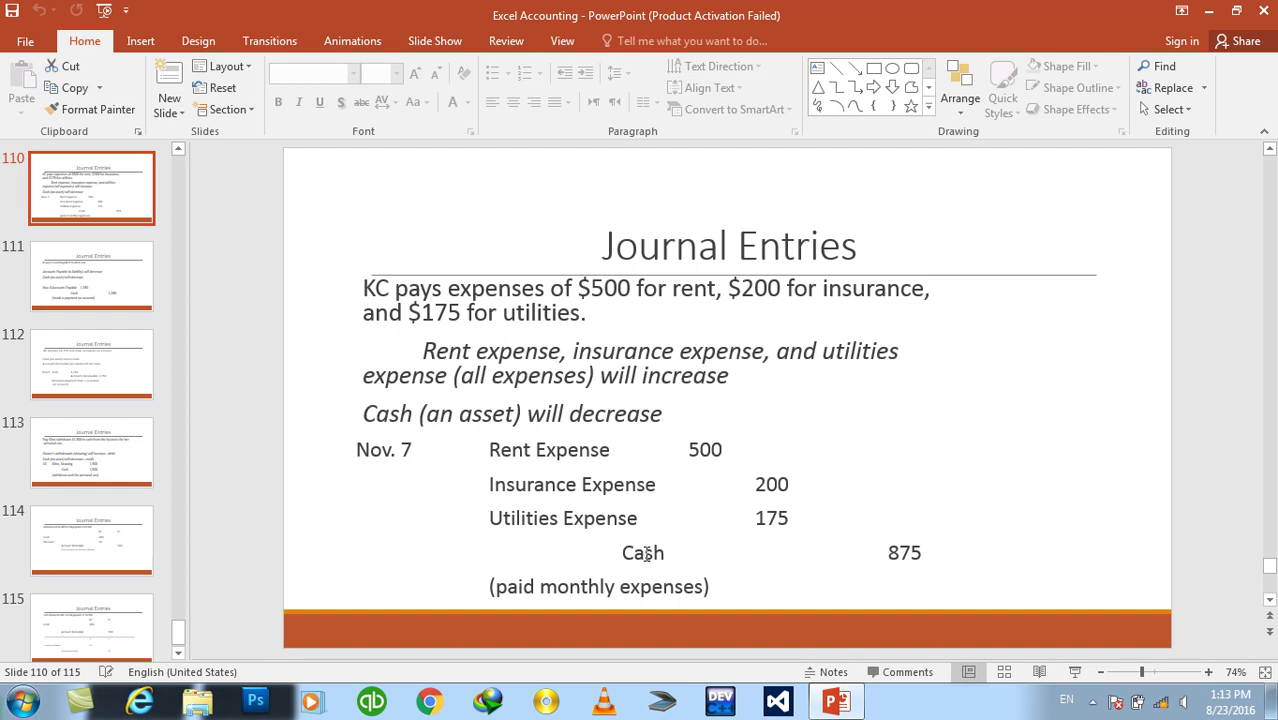
# Show slide 111's $1,350 advertising bill example, then launch Excel from the Run box.
pyautogui.click(116, 285)
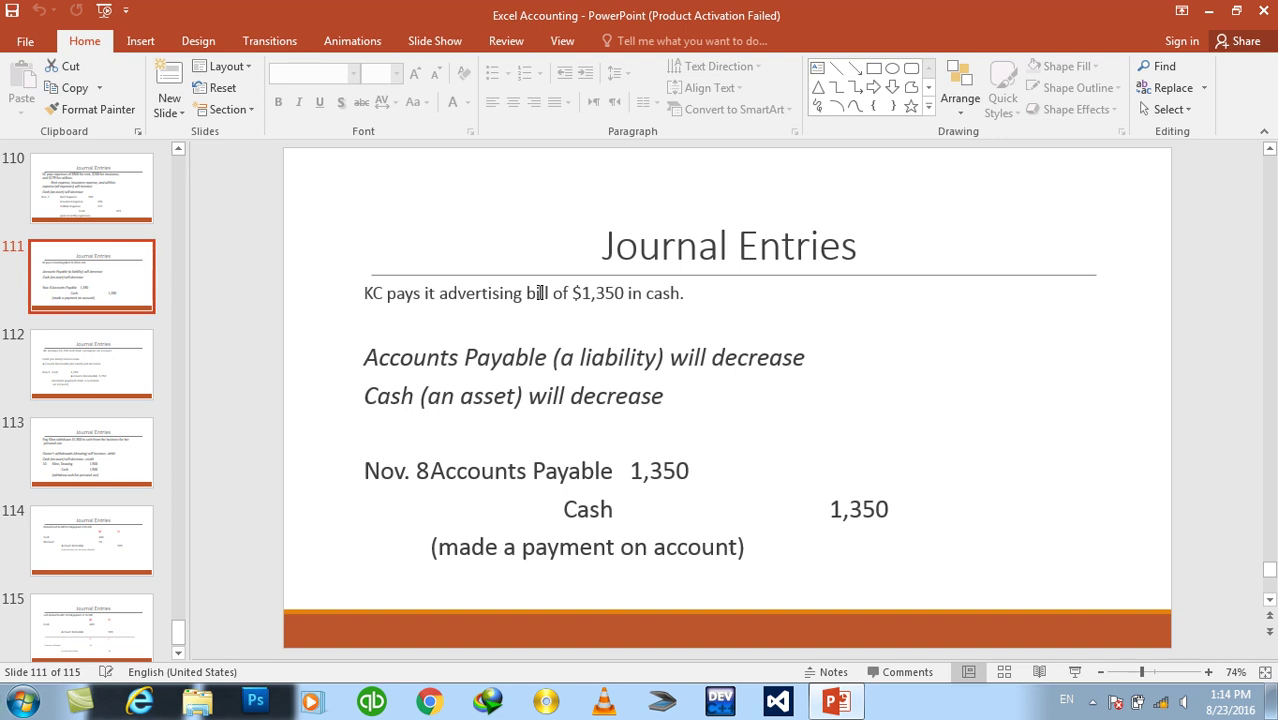
pyautogui.press('super+r')
pyautogui.write('excel')
pyautogui.press('Return')
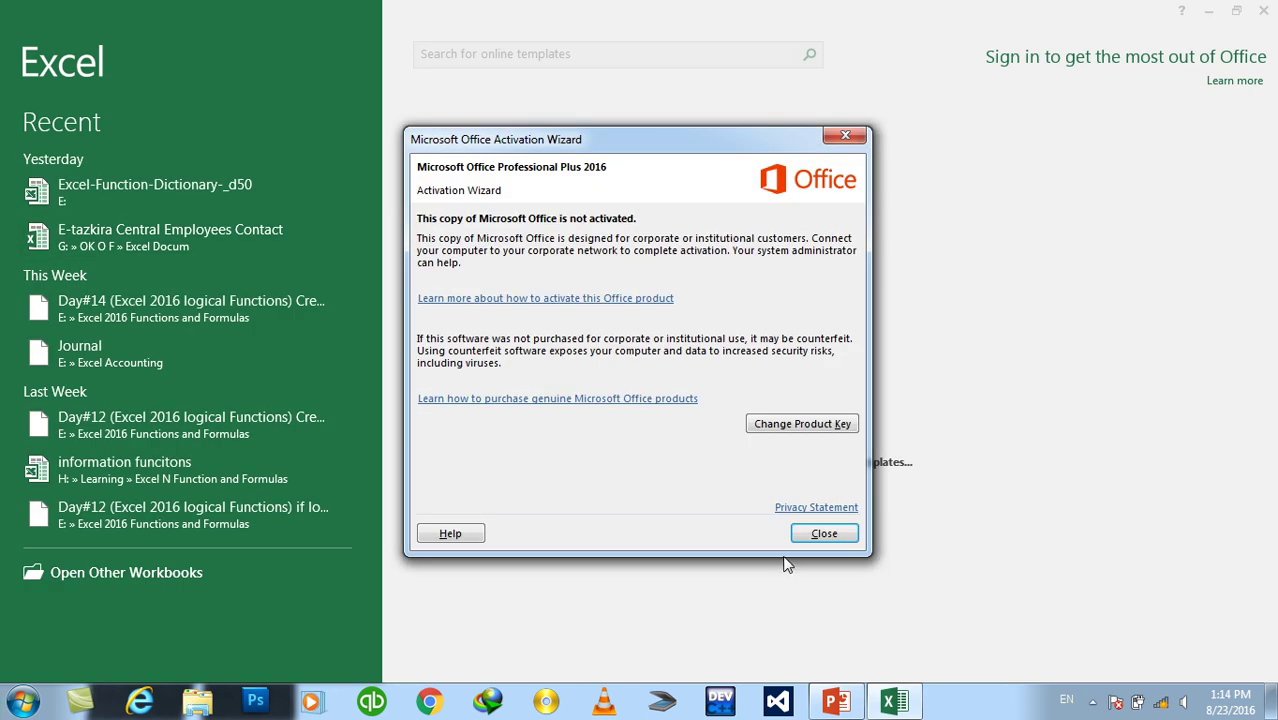
# Dismiss the activation notice and open the Journal workbook from Recent.
pyautogui.click(820, 533)
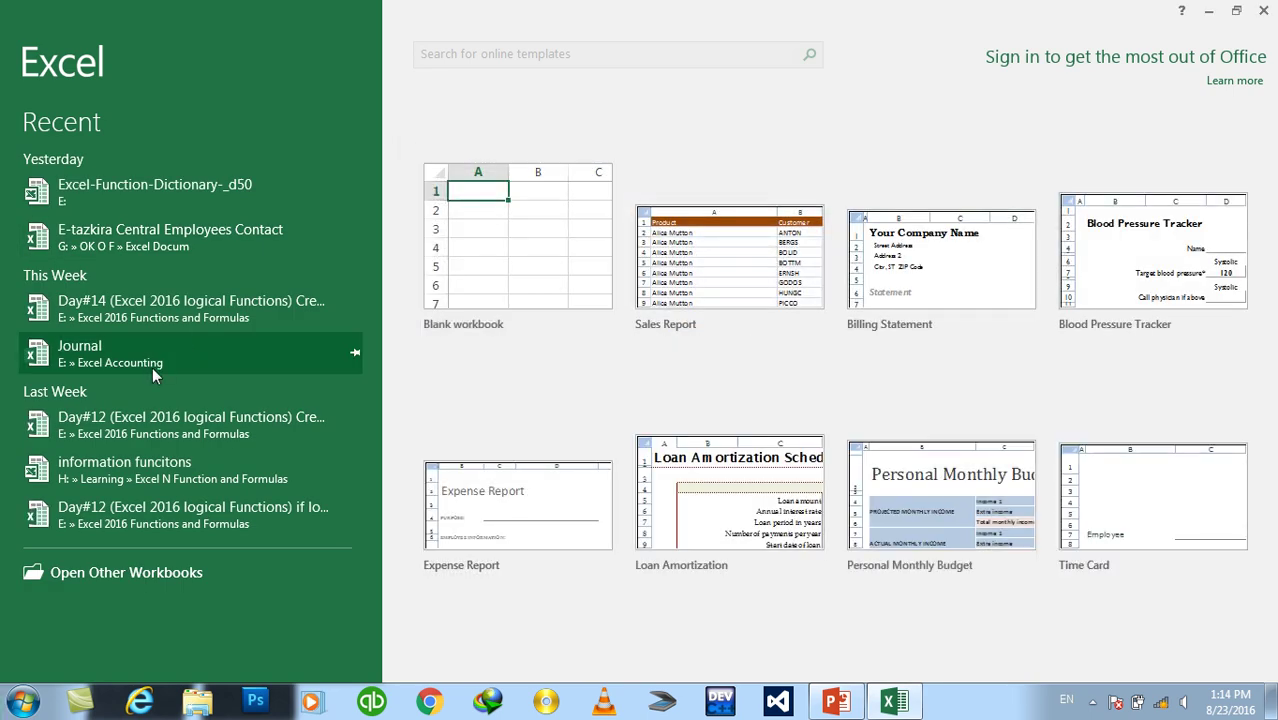
pyautogui.click(153, 368)
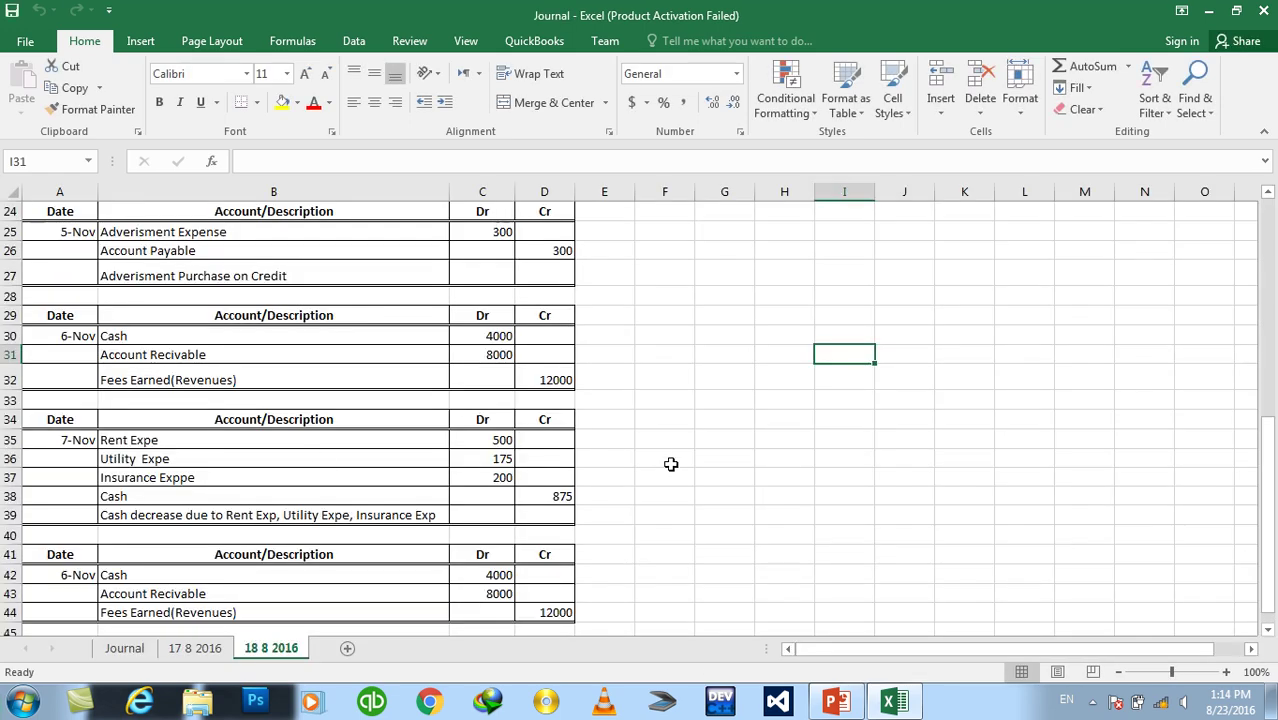
pyautogui.click(670, 458)
pyautogui.moveTo(1270, 566)
pyautogui.mouseDown()
pyautogui.moveTo(1272, 586)
pyautogui.moveTo(810, 505)
pyautogui.mouseUp()
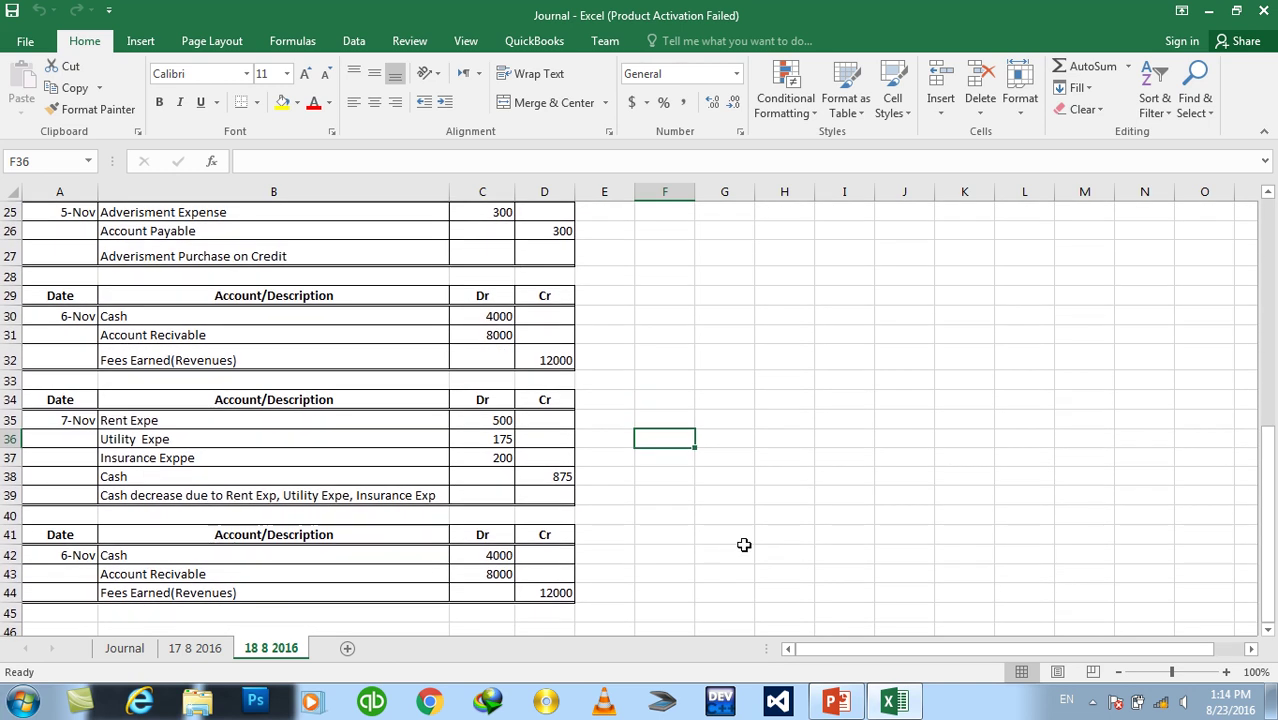
pyautogui.click(1267, 631)
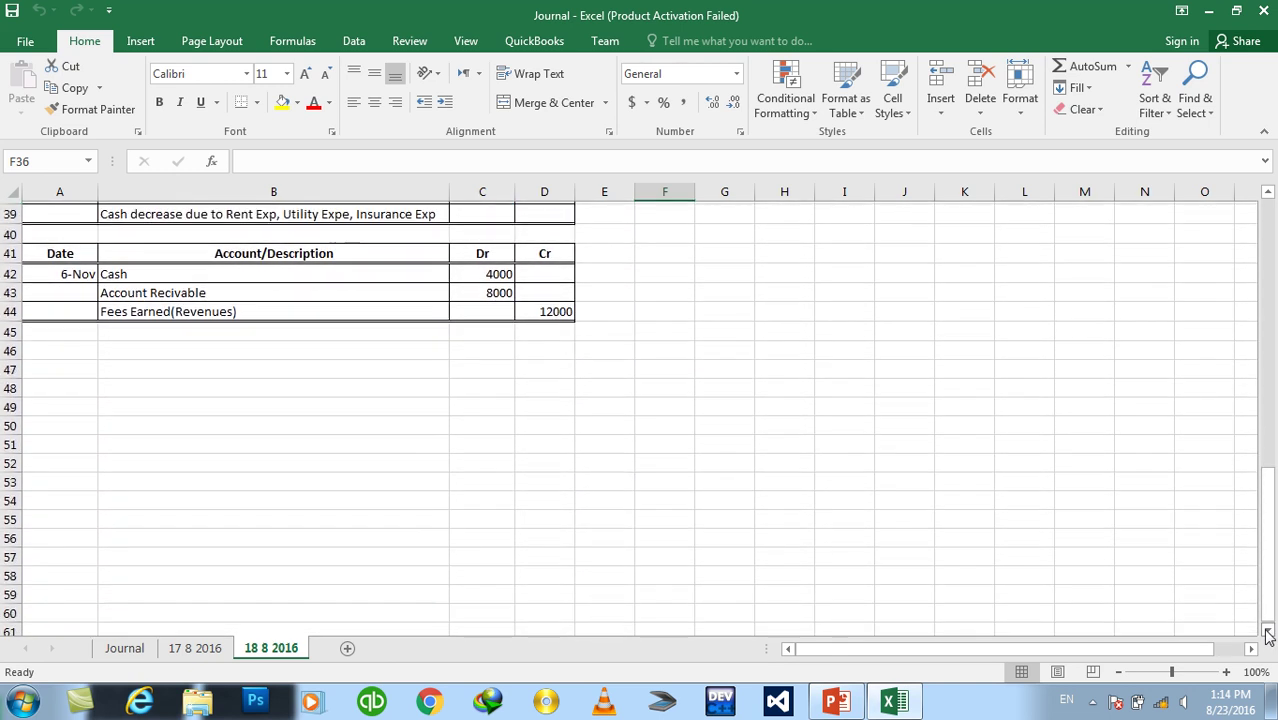
pyautogui.moveTo(1267, 633); pyautogui.dragTo(969, 421)
# Copy the 6-Nov entry block A41:D44 to rows 46, 51 and 56.
pyautogui.moveTo(556, 289); pyautogui.dragTo(81, 231)
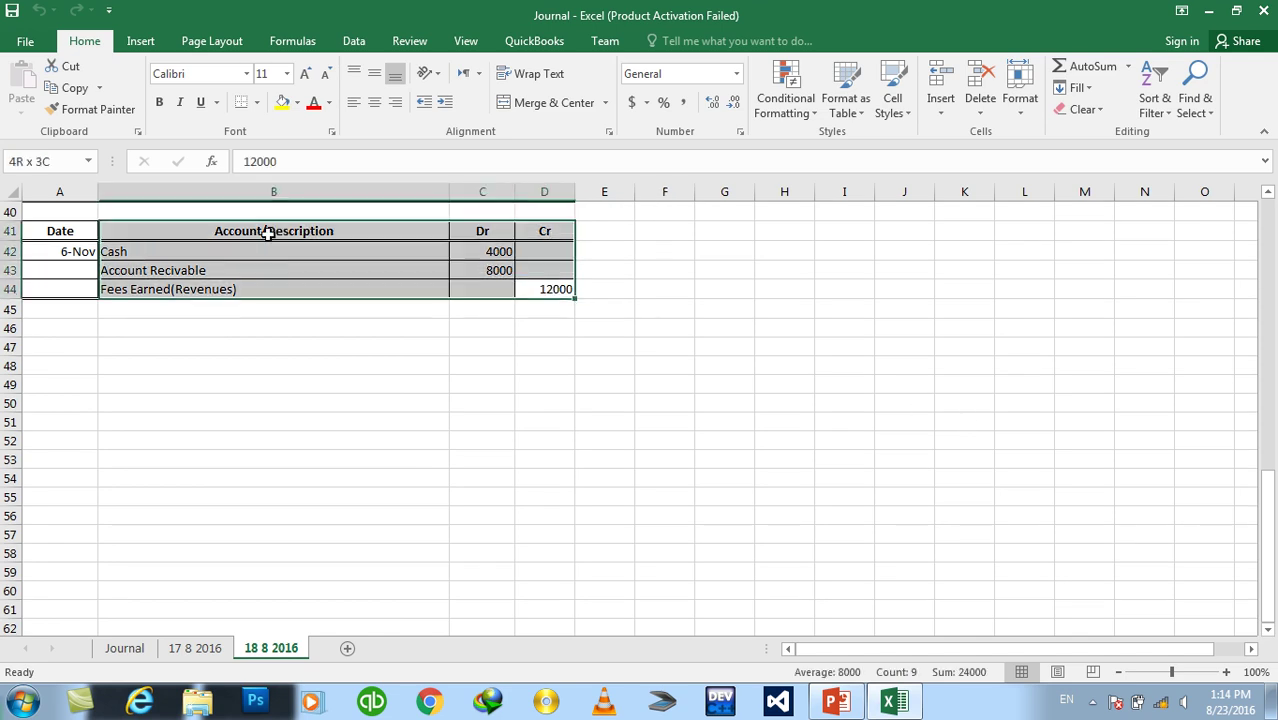
pyautogui.hotkey('ctrl', 'c')
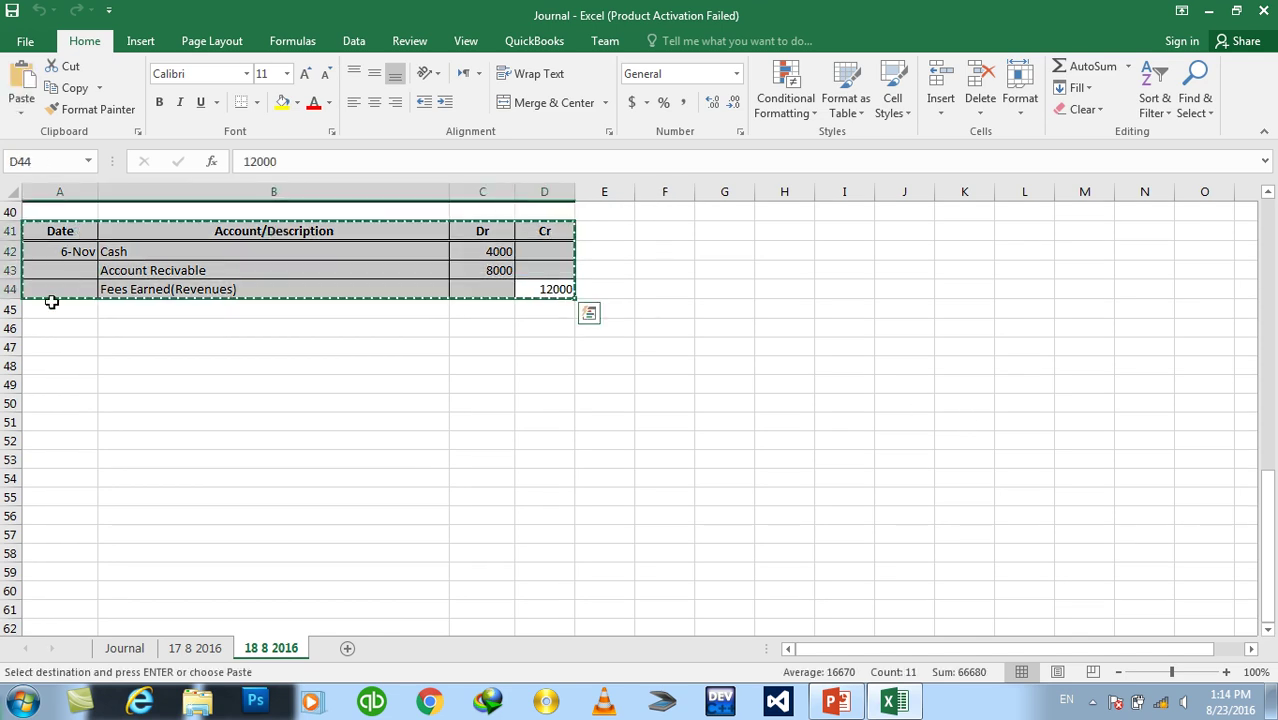
pyautogui.click(38, 330)
pyautogui.hotkey('ctrl', 'v')
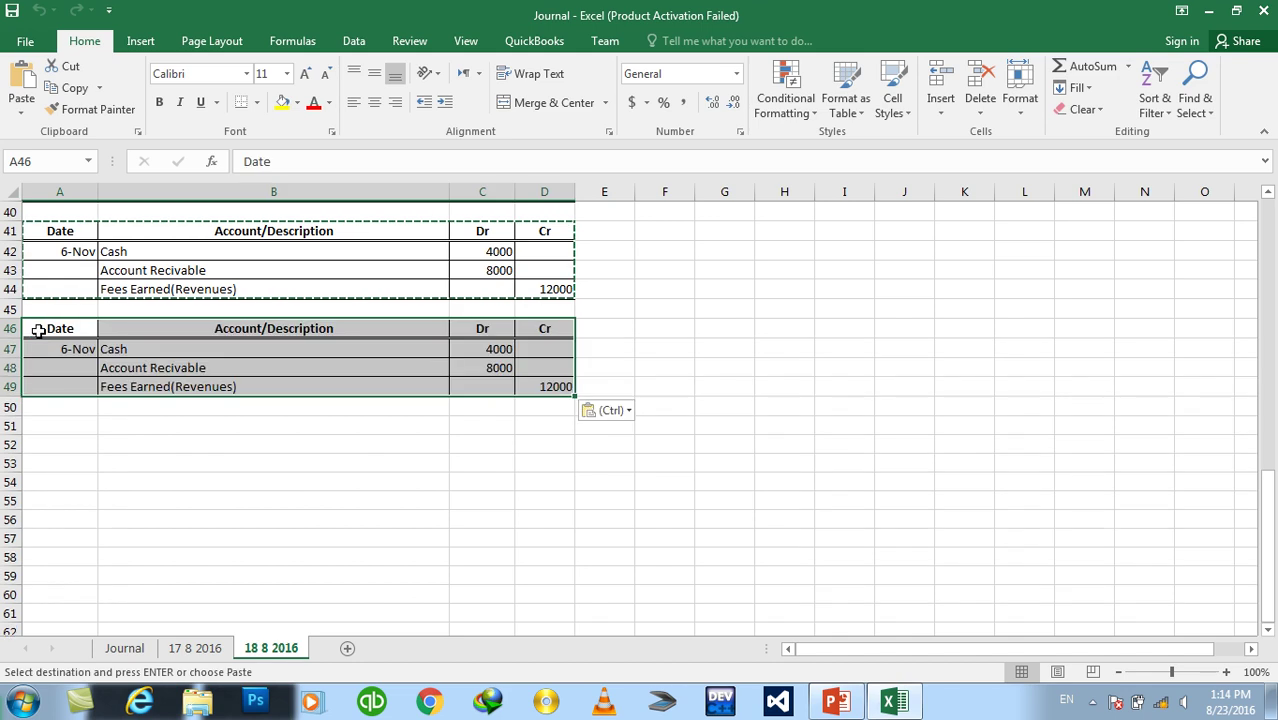
pyautogui.click(48, 425)
pyautogui.hotkey('ctrl', 'v')
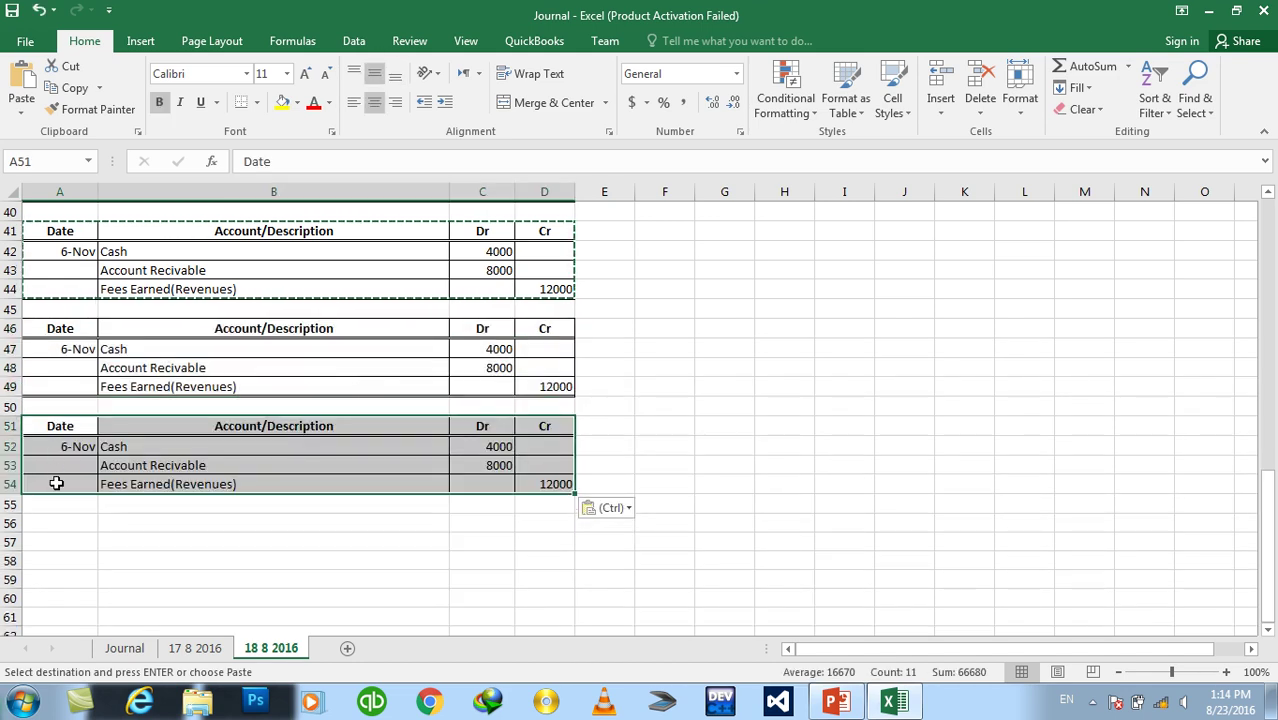
pyautogui.click(55, 525)
pyautogui.hotkey('ctrl', 'v')
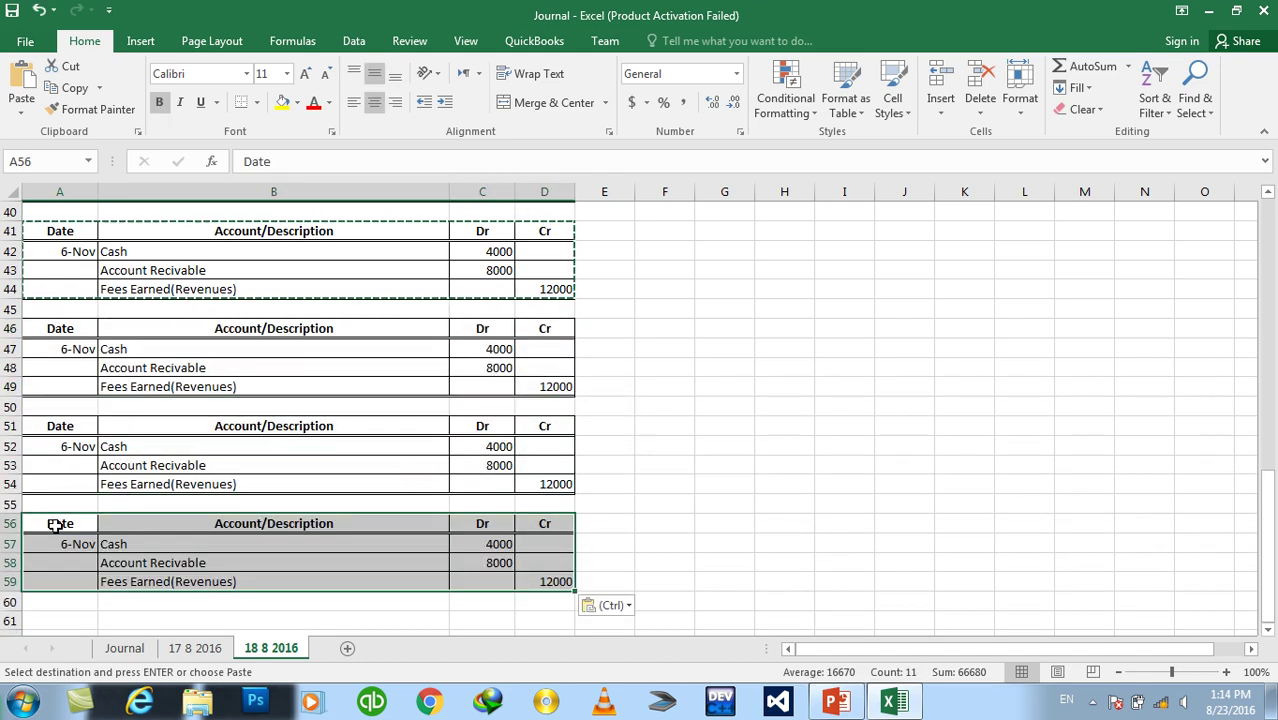
pyautogui.click(785, 279)
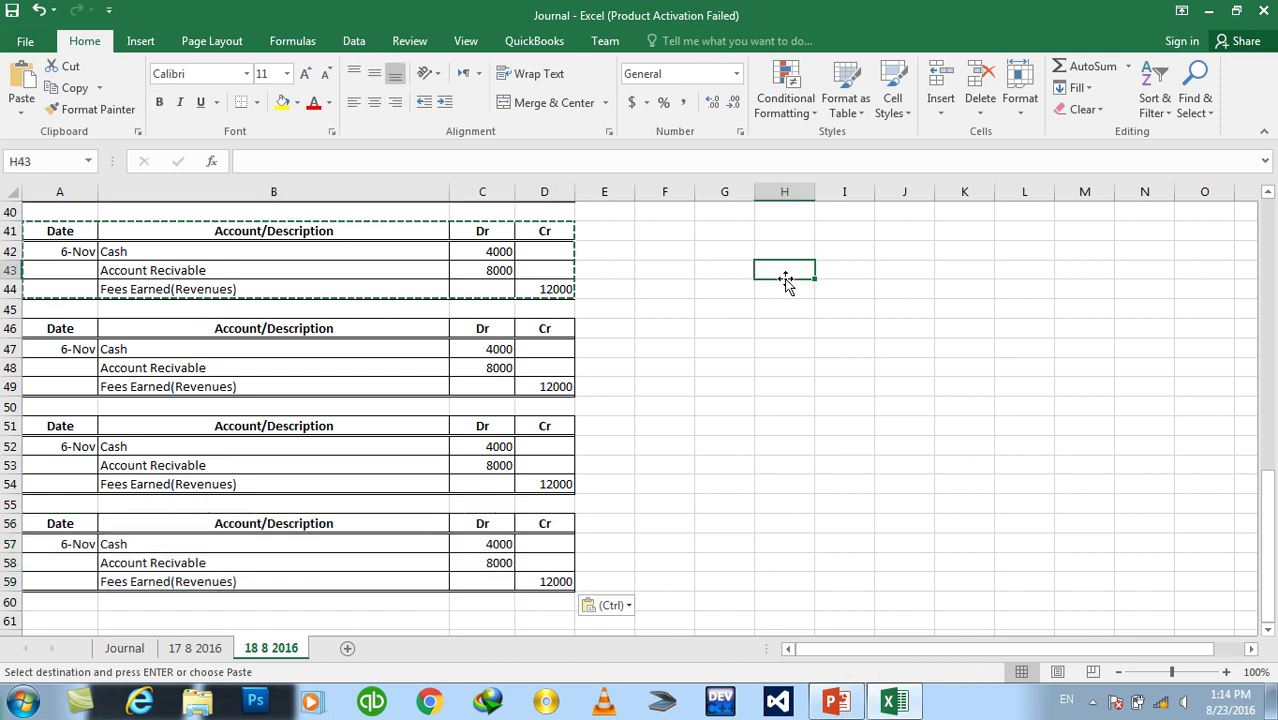
pyautogui.press('Escape')
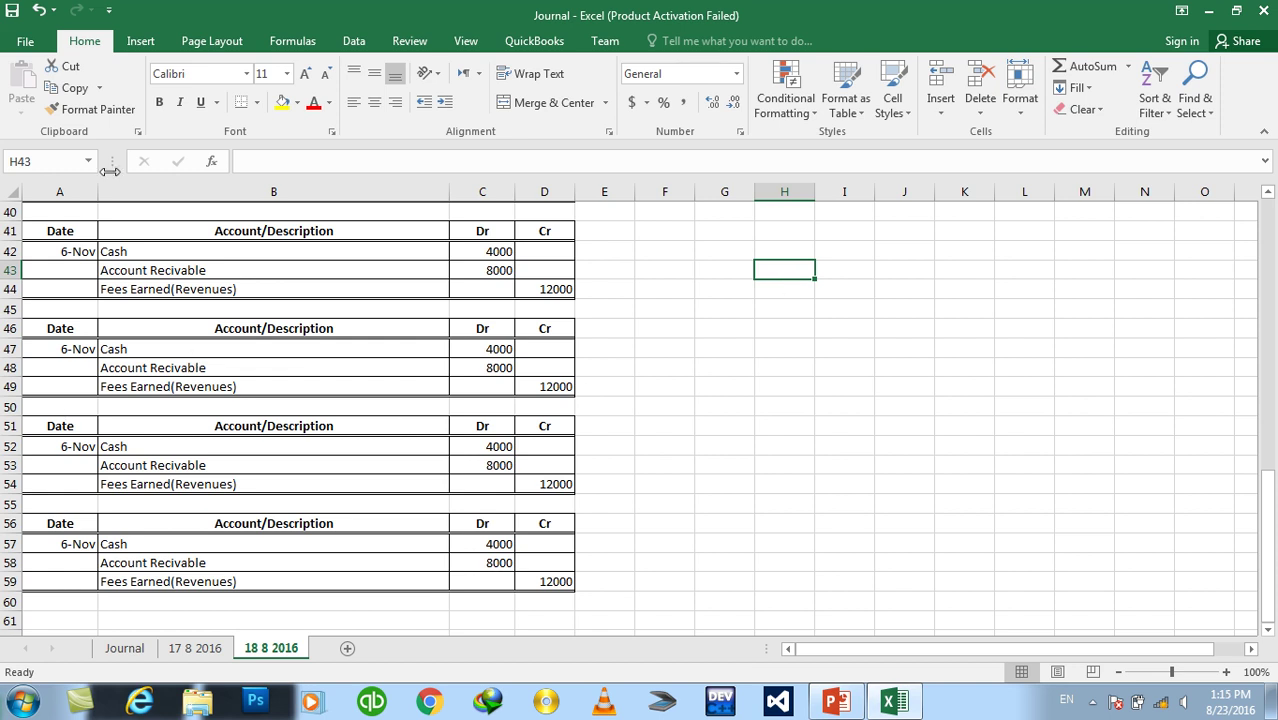
# Delete the entry rows A42:D44, A47:D49, A52:D54 and A57:D59 of the four blocks.
pyautogui.moveTo(57, 250)
pyautogui.mouseDown()
pyautogui.moveTo(452, 262)
pyautogui.moveTo(542, 283)
pyautogui.mouseUp()
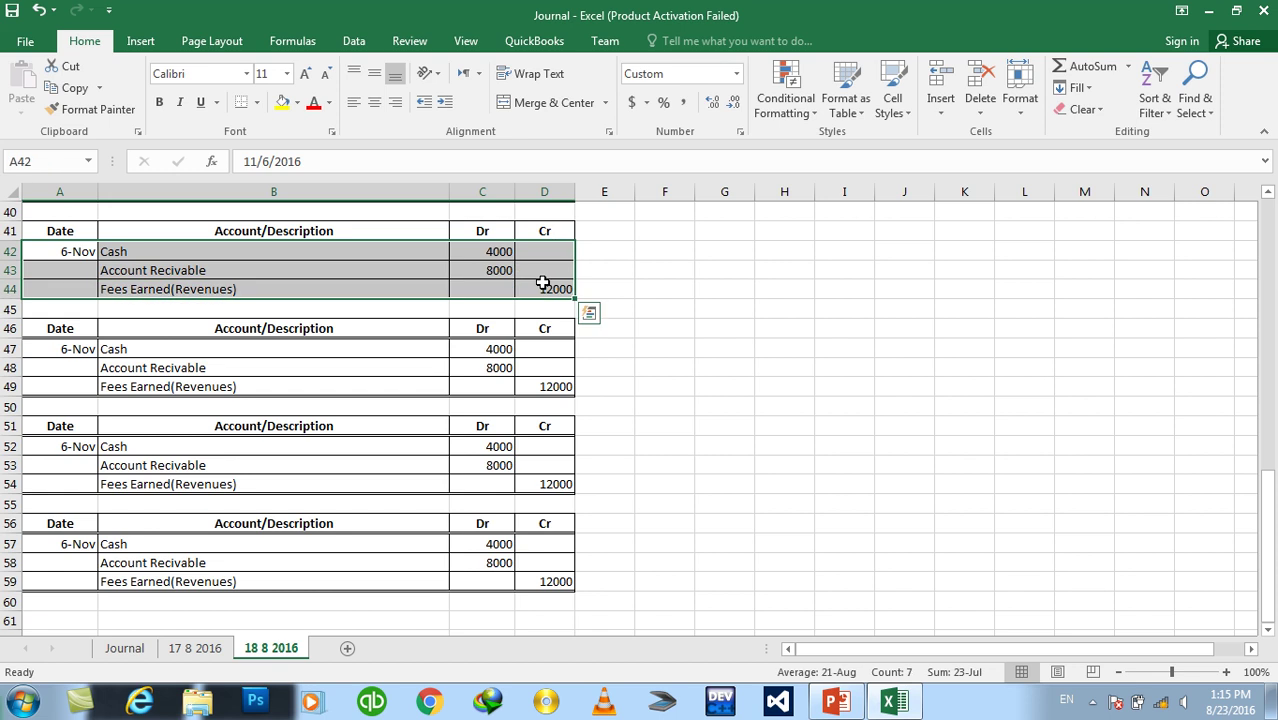
pyautogui.press('Delete')
pyautogui.moveTo(72, 352)
pyautogui.mouseDown()
pyautogui.moveTo(190, 403)
pyautogui.moveTo(557, 386)
pyautogui.mouseUp()
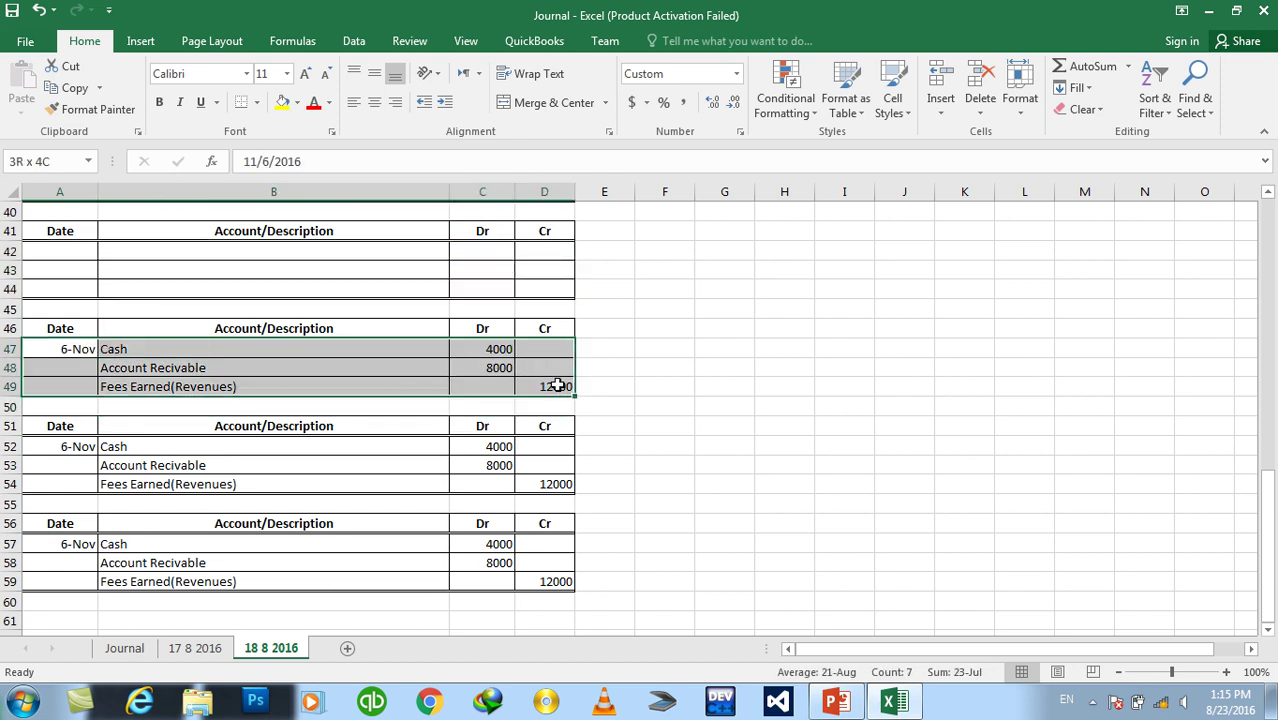
pyautogui.press('Delete')
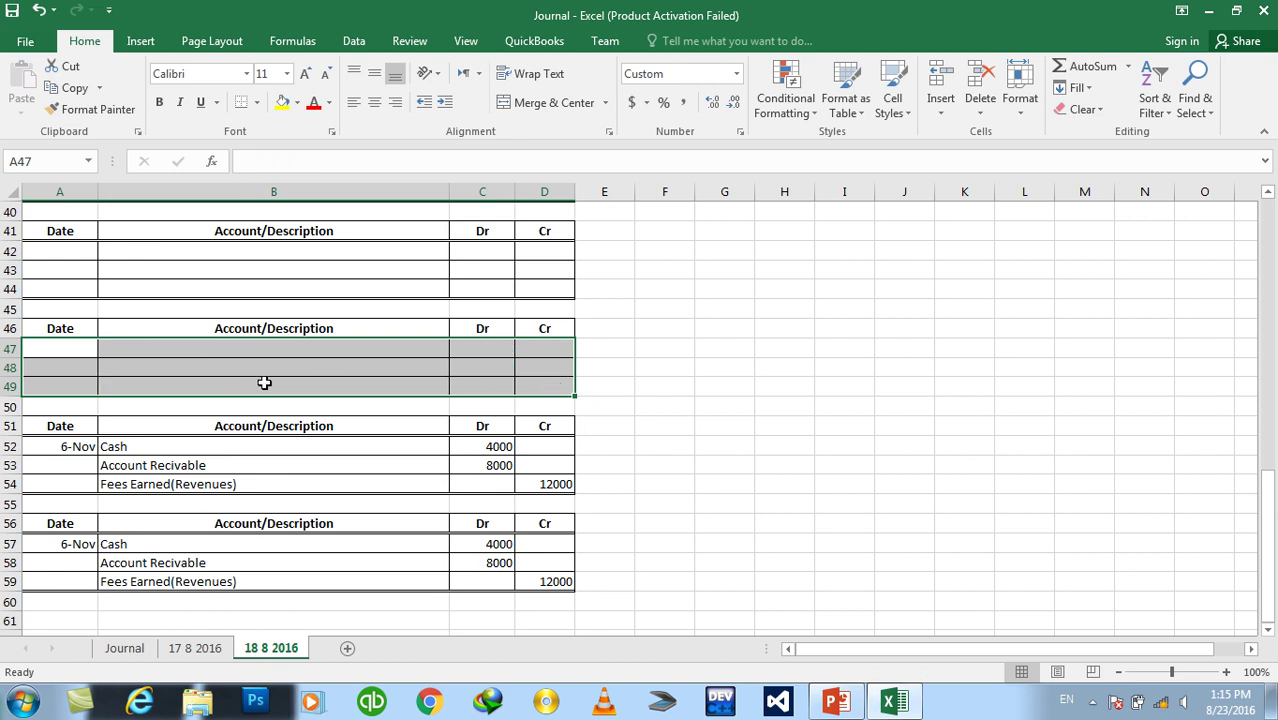
pyautogui.moveTo(78, 446)
pyautogui.mouseDown()
pyautogui.moveTo(231, 496)
pyautogui.moveTo(552, 490)
pyautogui.mouseUp()
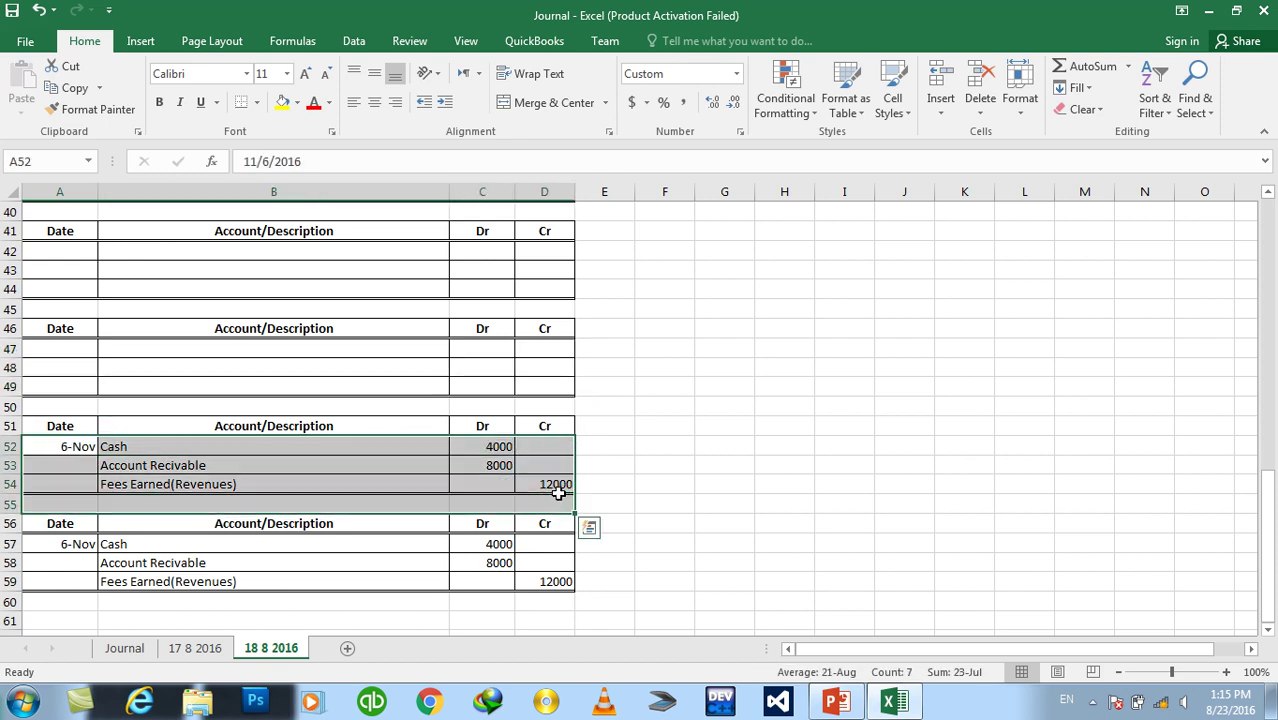
pyautogui.press('Delete')
pyautogui.moveTo(72, 544); pyautogui.dragTo(552, 580)
pyautogui.press('Delete')
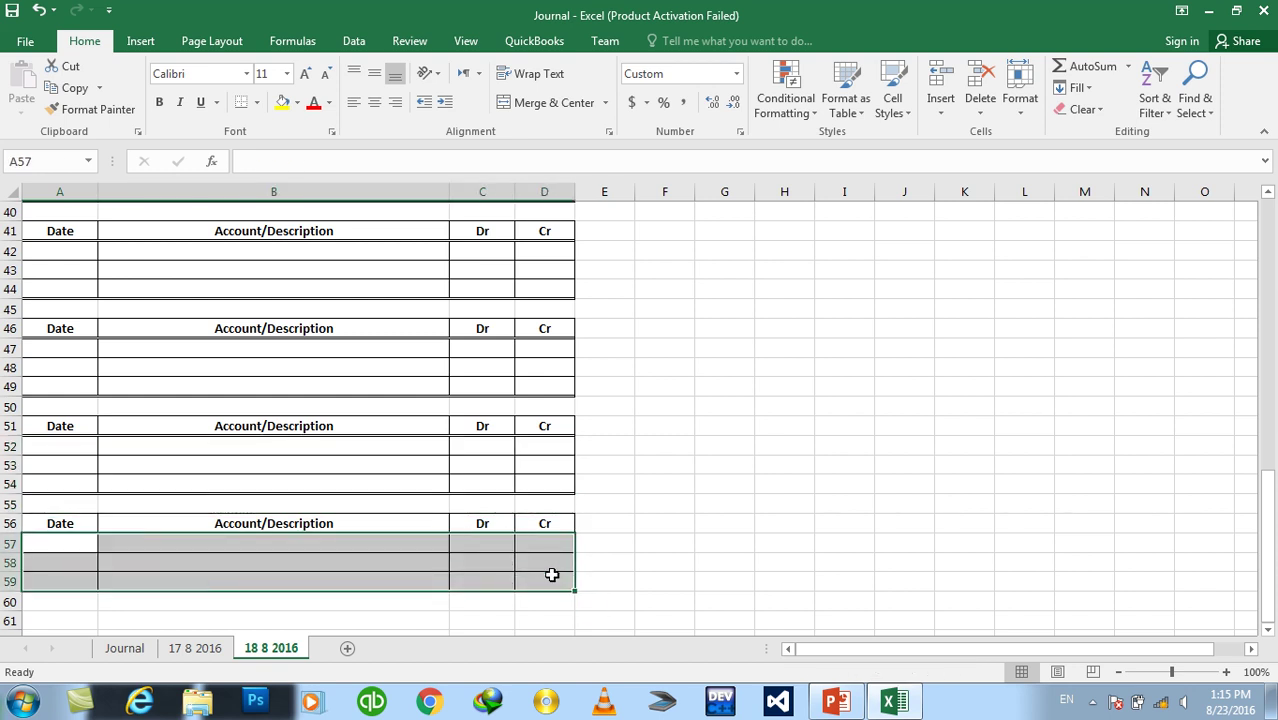
# Return to the Journal sheet and select the first block's date cell A42.
pyautogui.click(836, 701)
pyautogui.click(893, 701)
pyautogui.click(610, 328)
pyautogui.moveTo(1268, 580); pyautogui.dragTo(1268, 530)
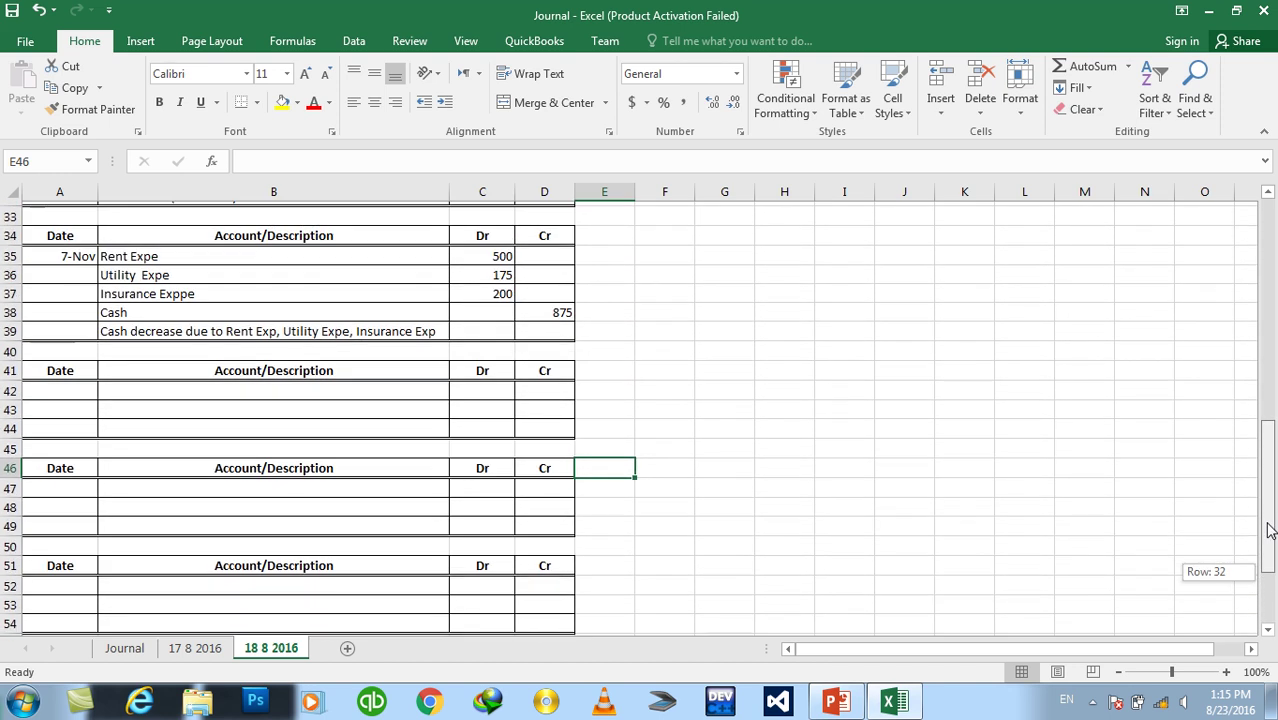
pyautogui.moveTo(1268, 530); pyautogui.dragTo(1264, 578)
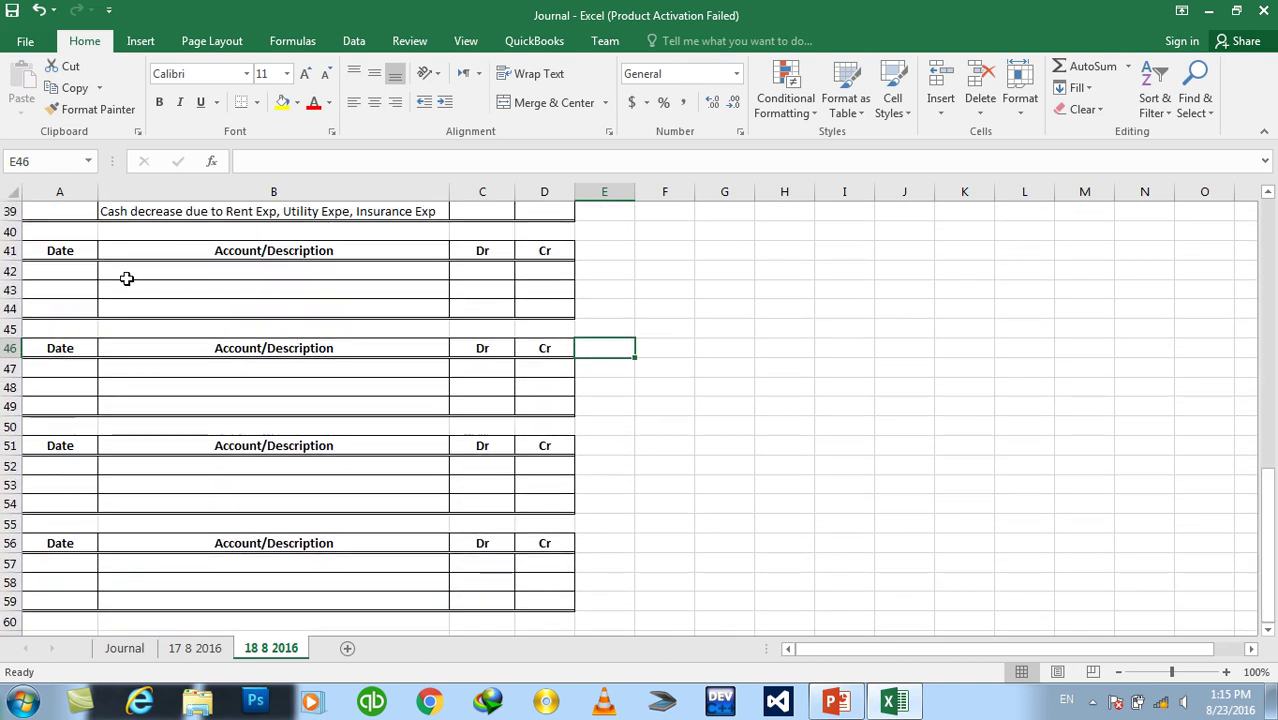
pyautogui.click(74, 273)
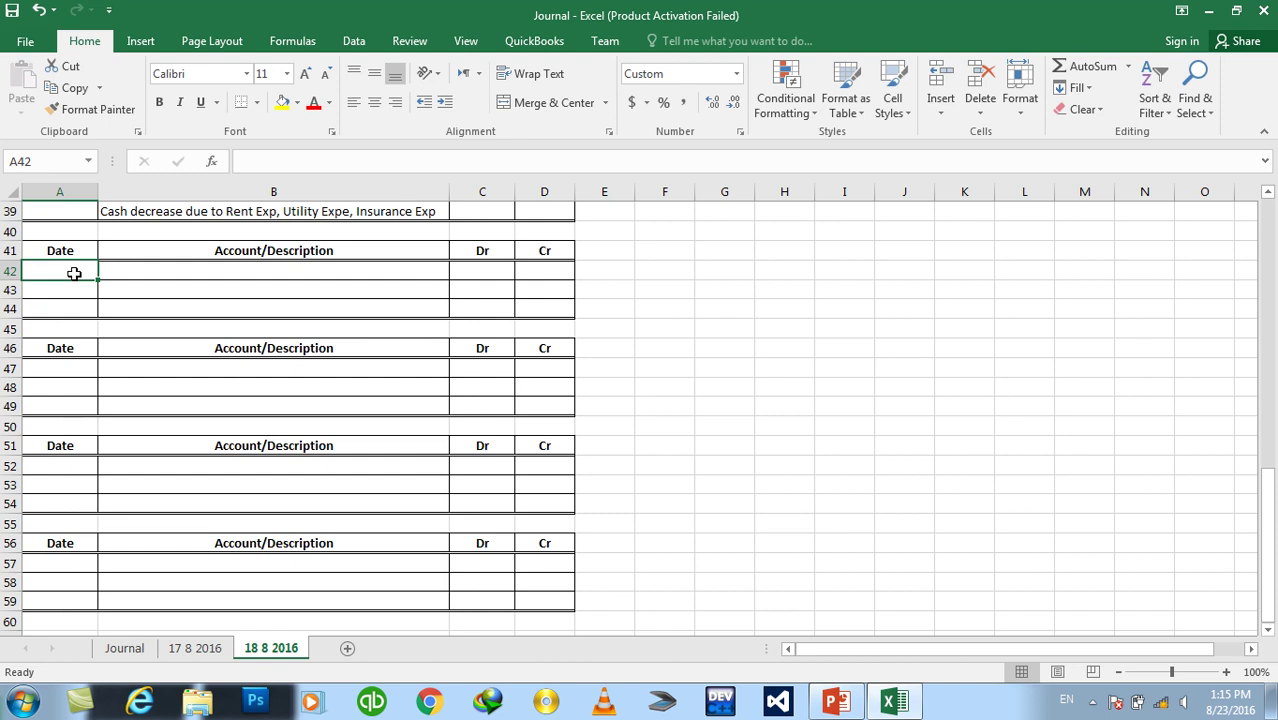
# Date the first block 12-Dec and debit Account Payable 1350.
pyautogui.click(840, 704)
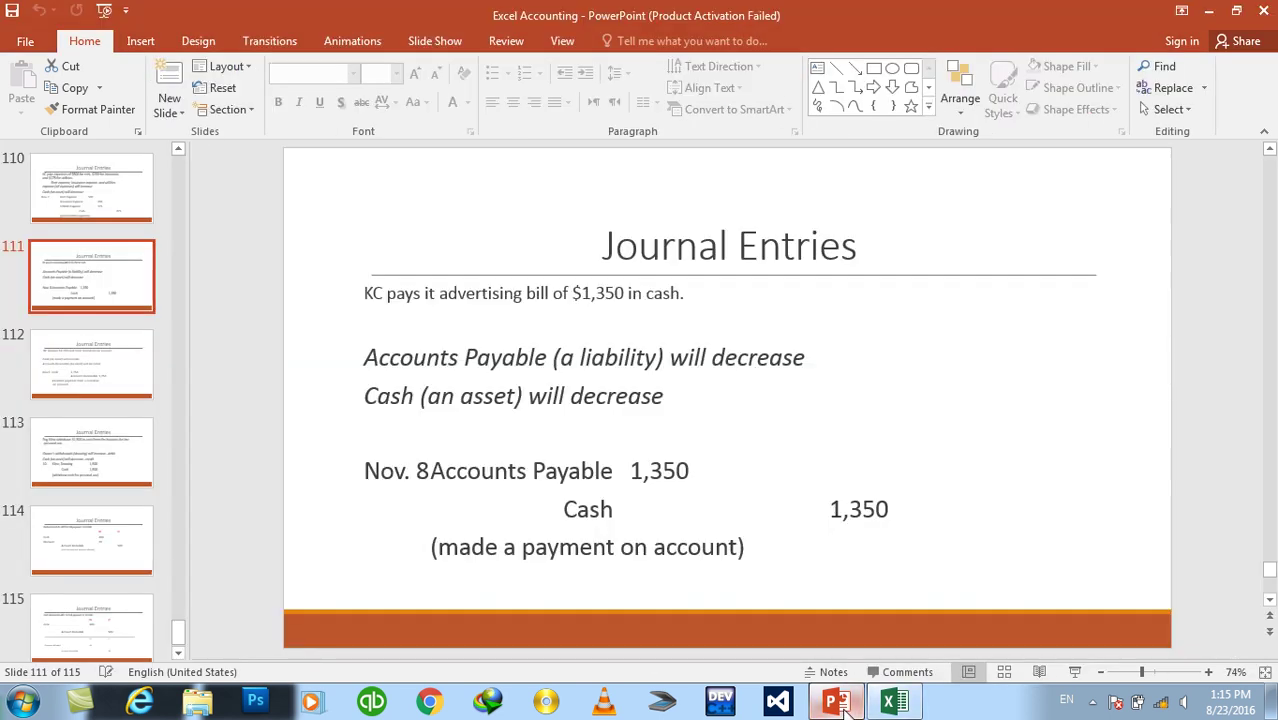
pyautogui.click(840, 704)
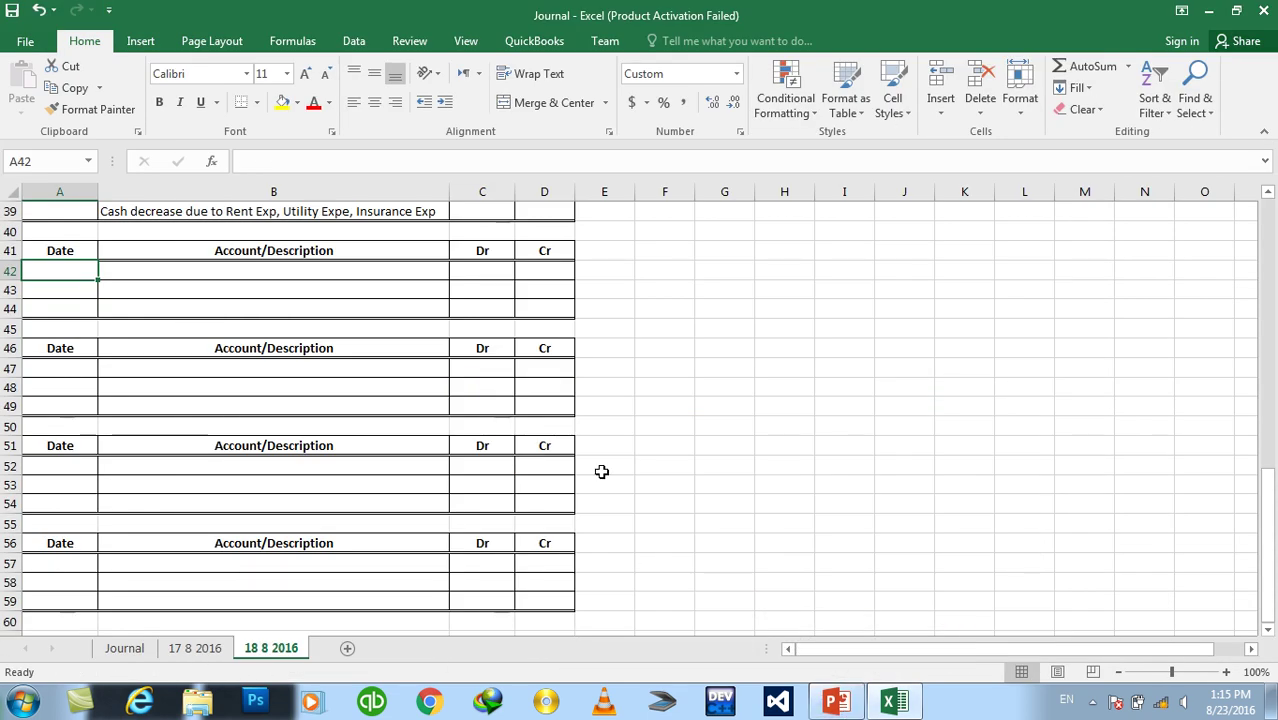
pyautogui.write('12')
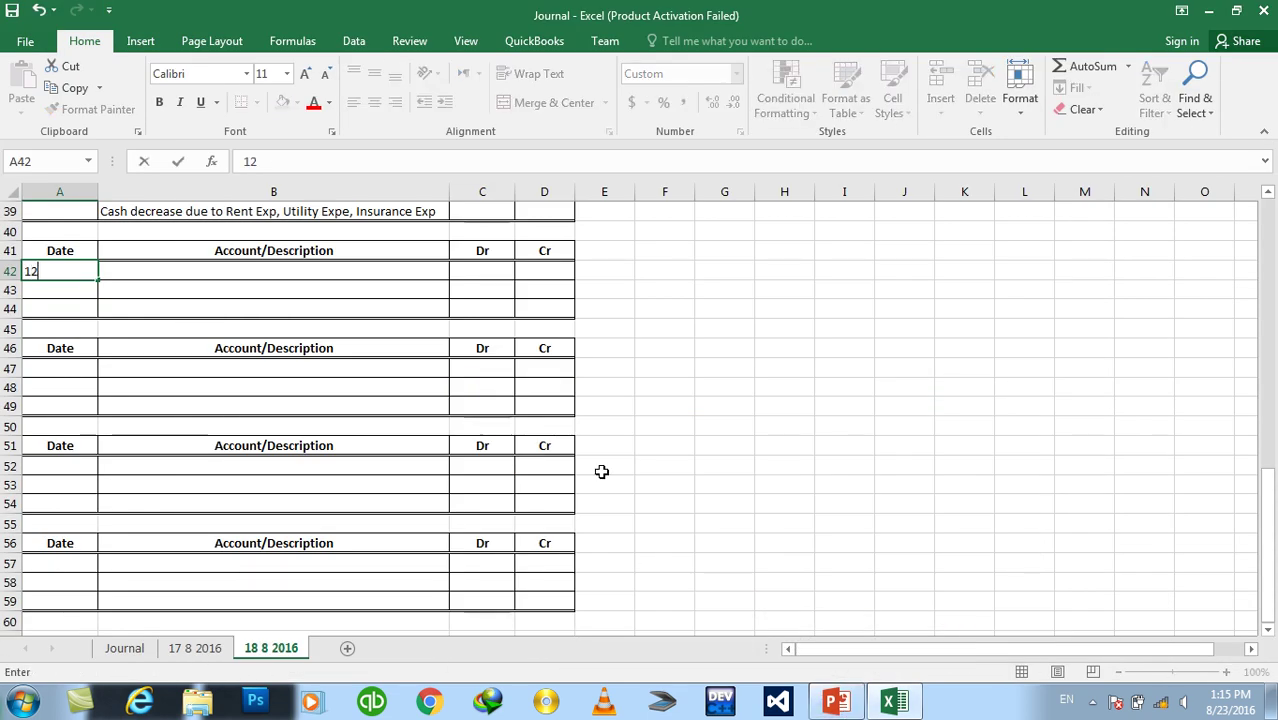
pyautogui.write('-Dec')
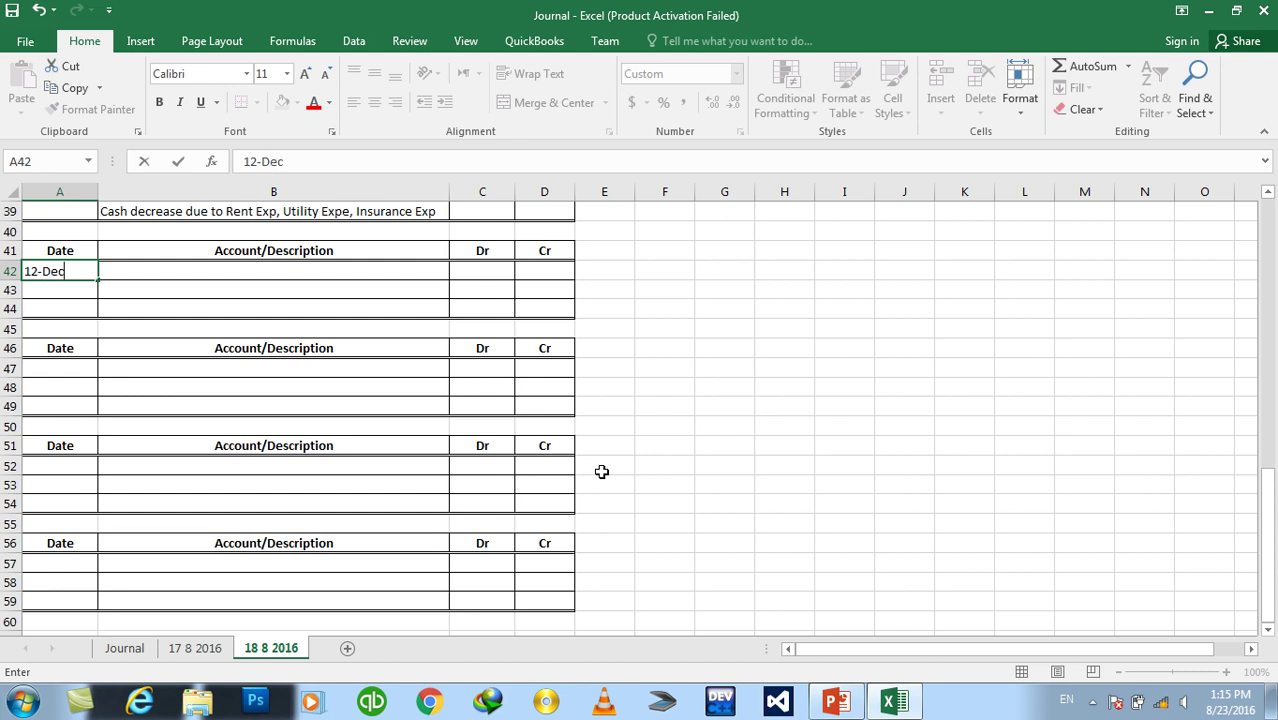
pyautogui.press('Tab')
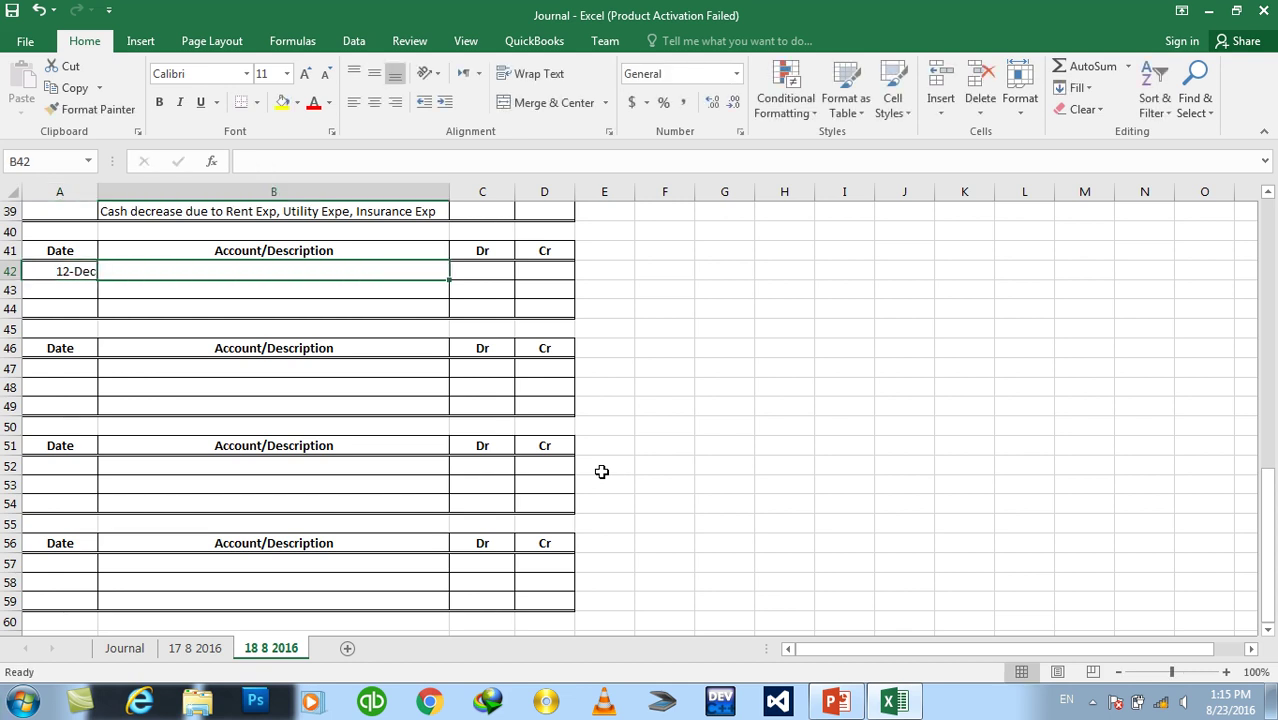
pyautogui.write('Account Payy')
pyautogui.press('BackSpace')
pyautogui.write('able')
pyautogui.press('Tab')
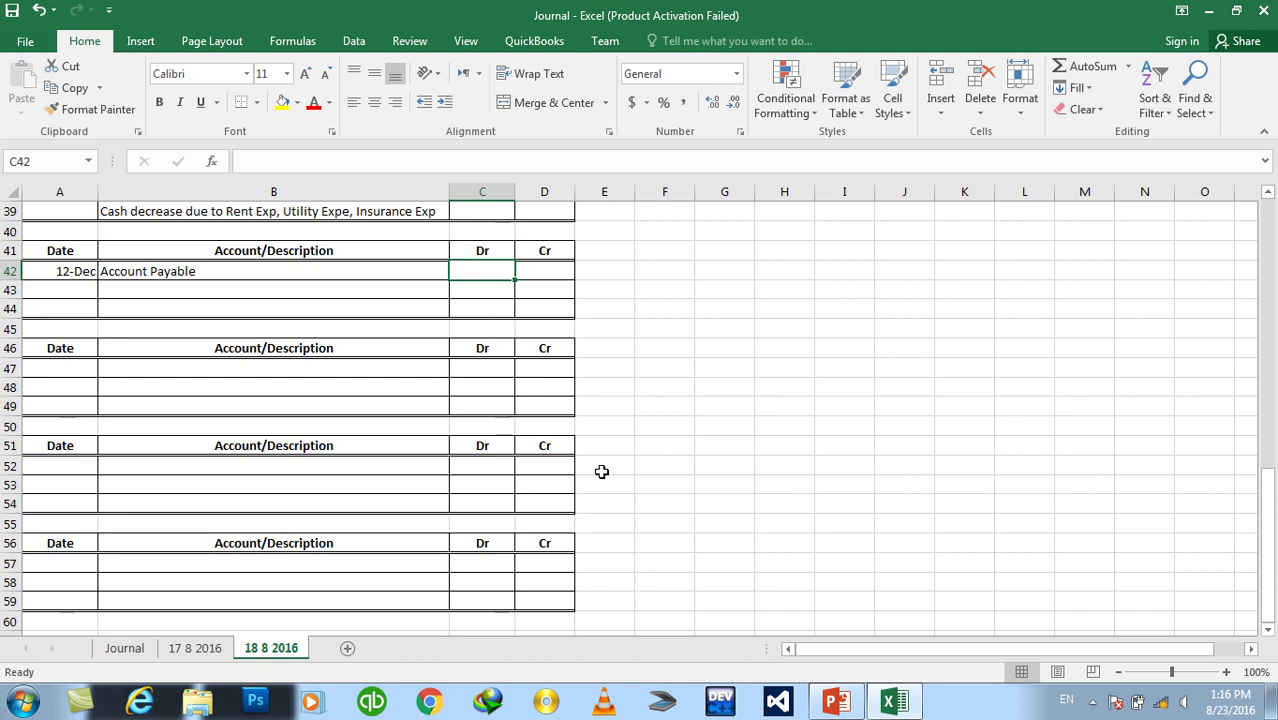
pyautogui.write('1350')
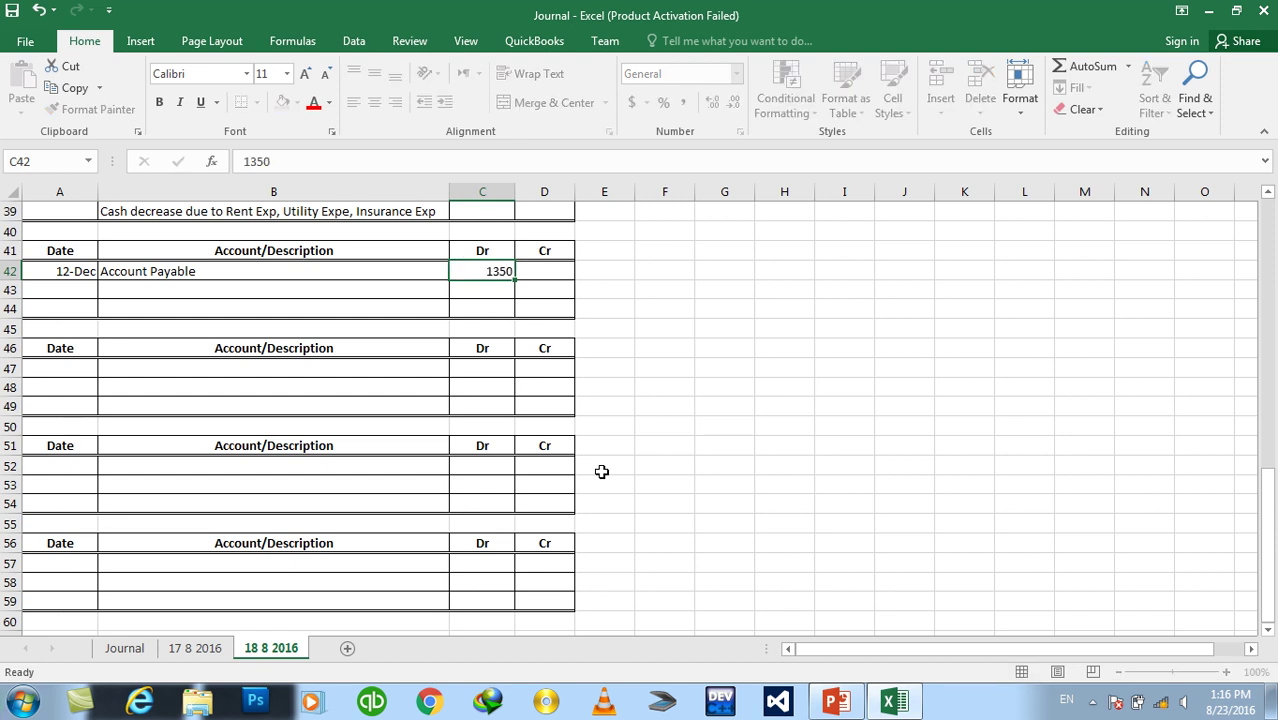
pyautogui.press('Return')
# Credit Cash 1350 on the next row of the 12-Dec entry.
pyautogui.press('Tab')
pyautogui.write('Cash')
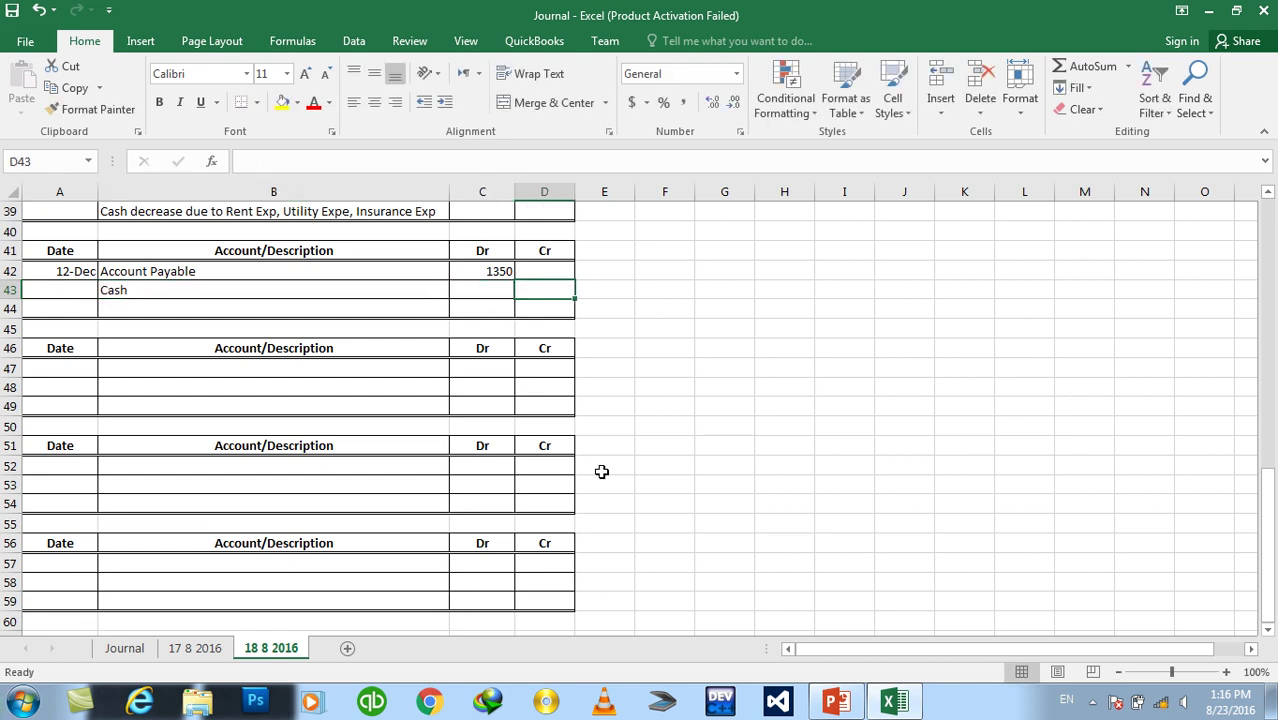
pyautogui.write('1350')
pyautogui.press('Return')
pyautogui.press('Left')
pyautogui.press('Left')
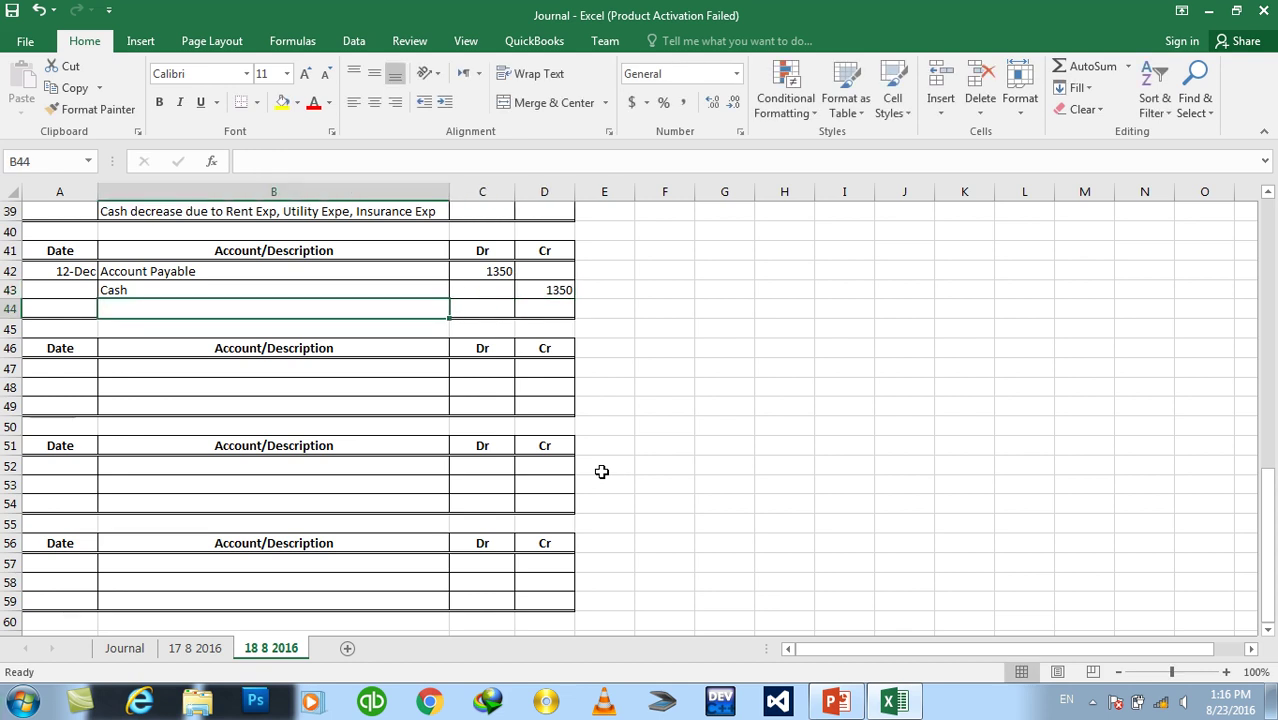
pyautogui.press('Left')
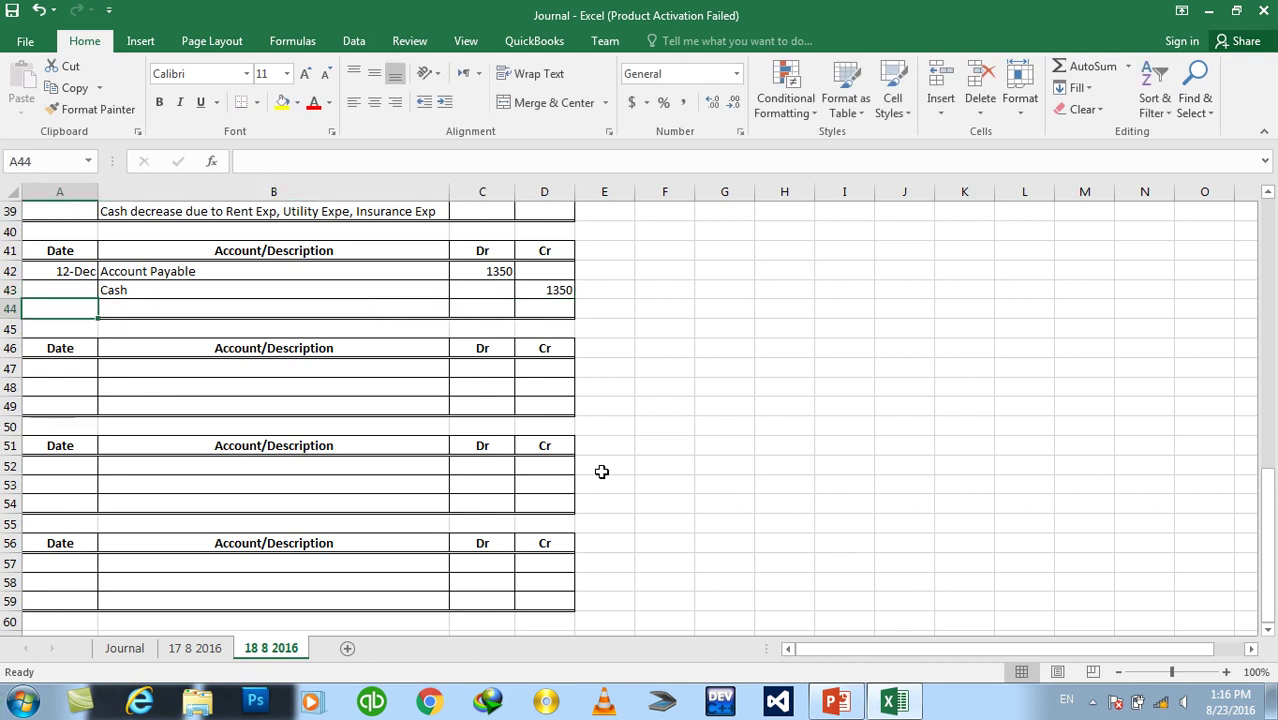
pyautogui.press('Right')
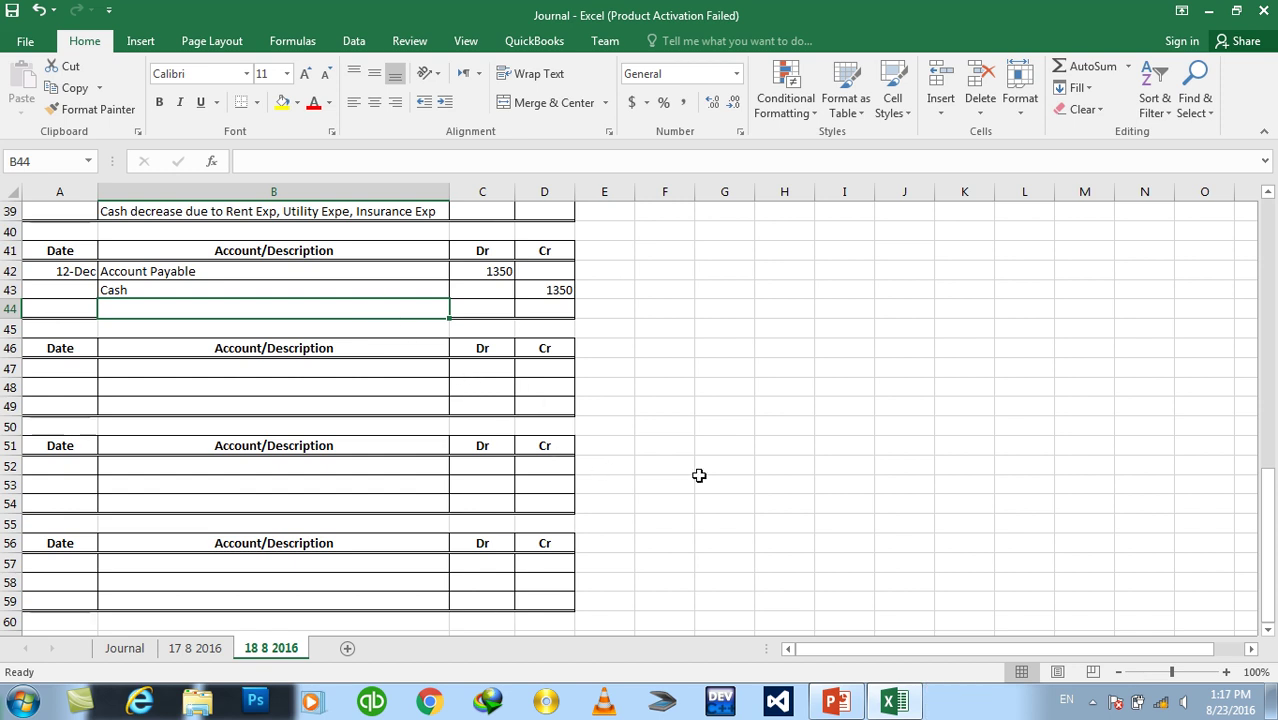
pyautogui.click(836, 701)
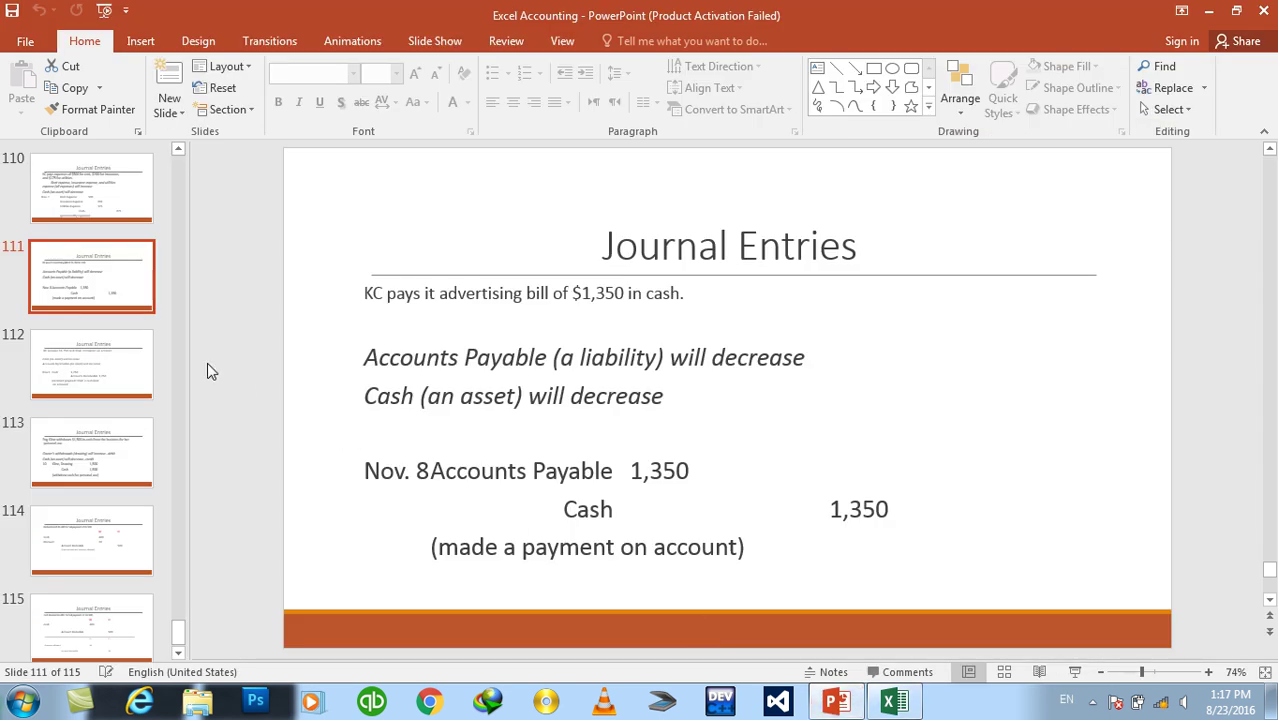
# View slide 112's Nov. 9 example of Cash 1,750 from Accounts Receivable, then return to Excel.
pyautogui.click(135, 375)
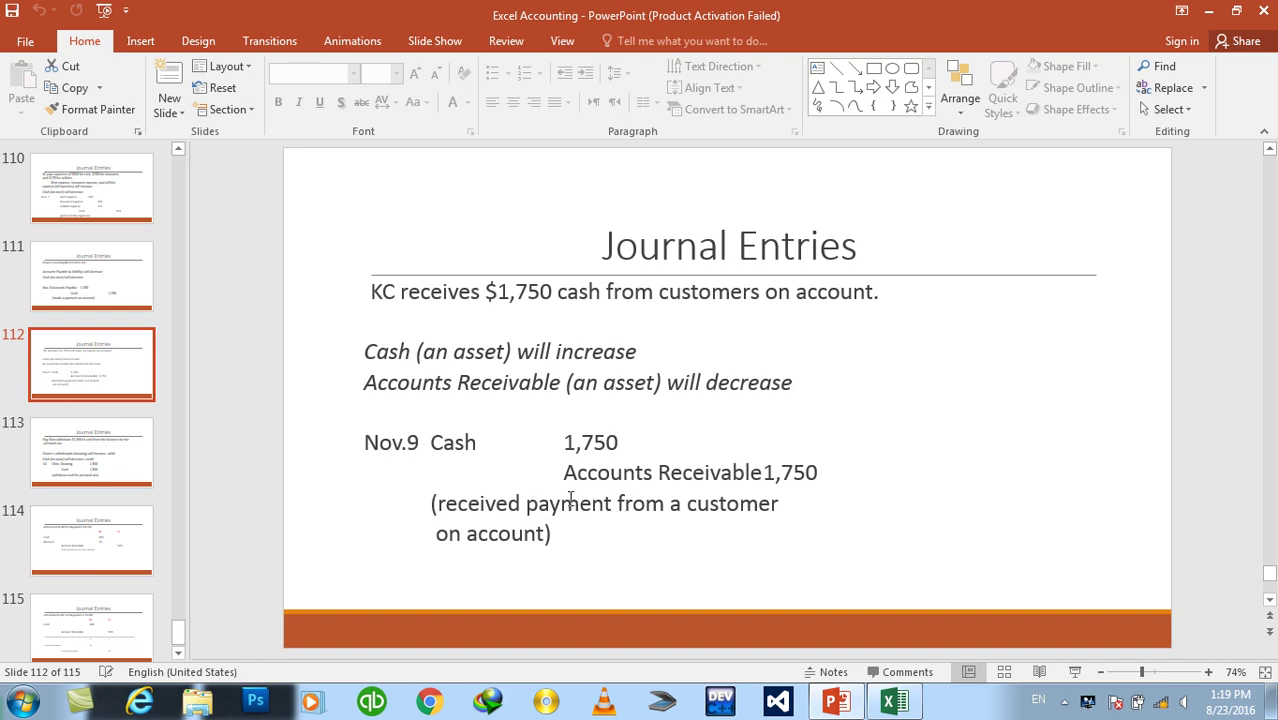
pyautogui.click(894, 701)
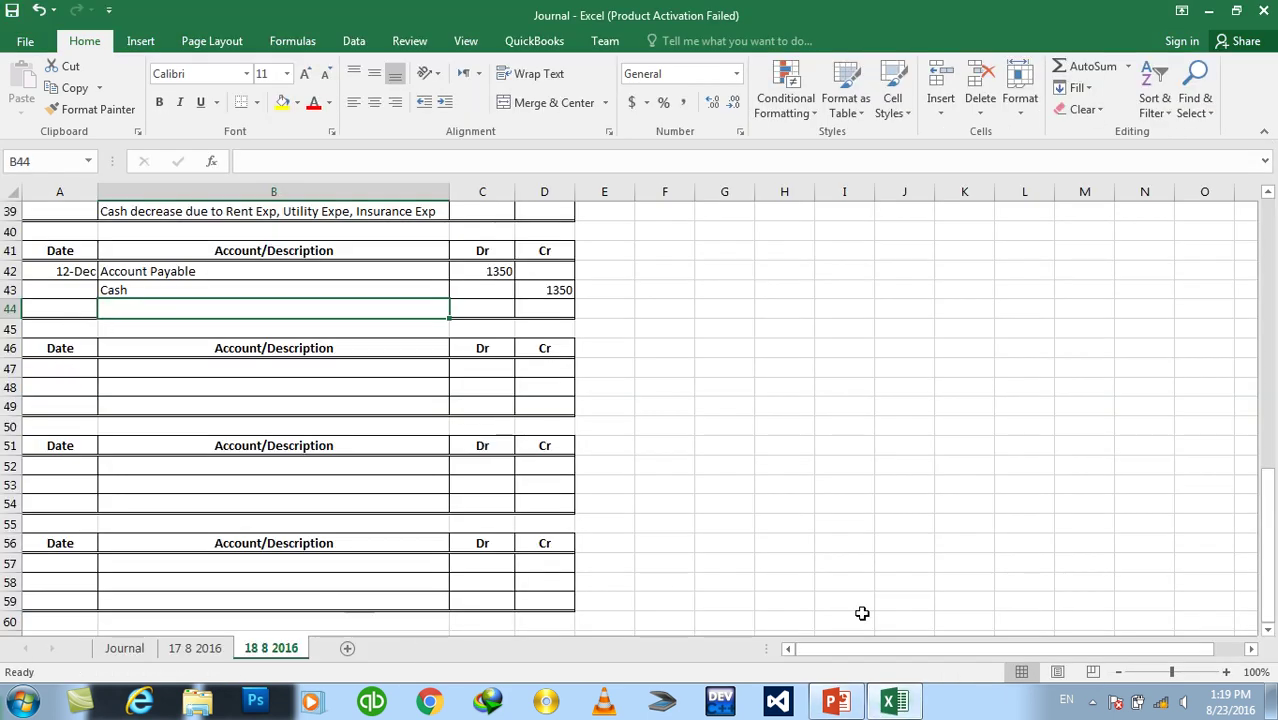
# Enter the second block's date and debit Cash 1750.
pyautogui.click(838, 703)
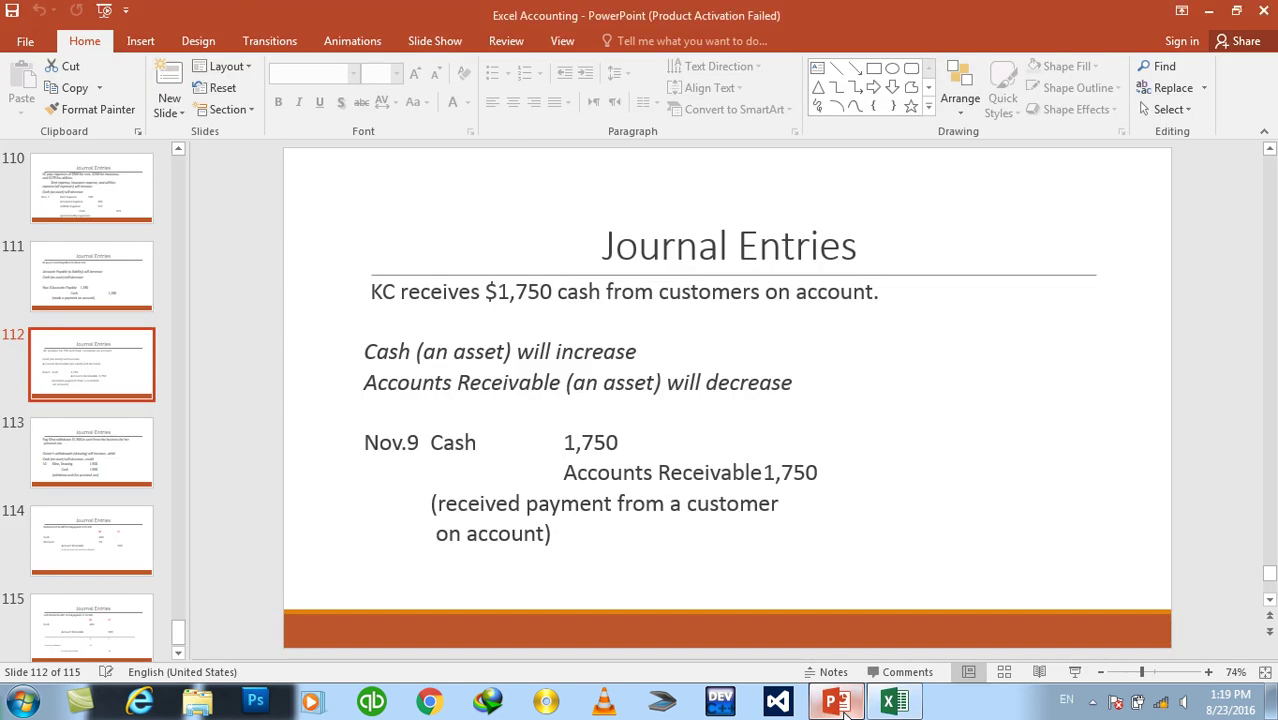
pyautogui.click(840, 704)
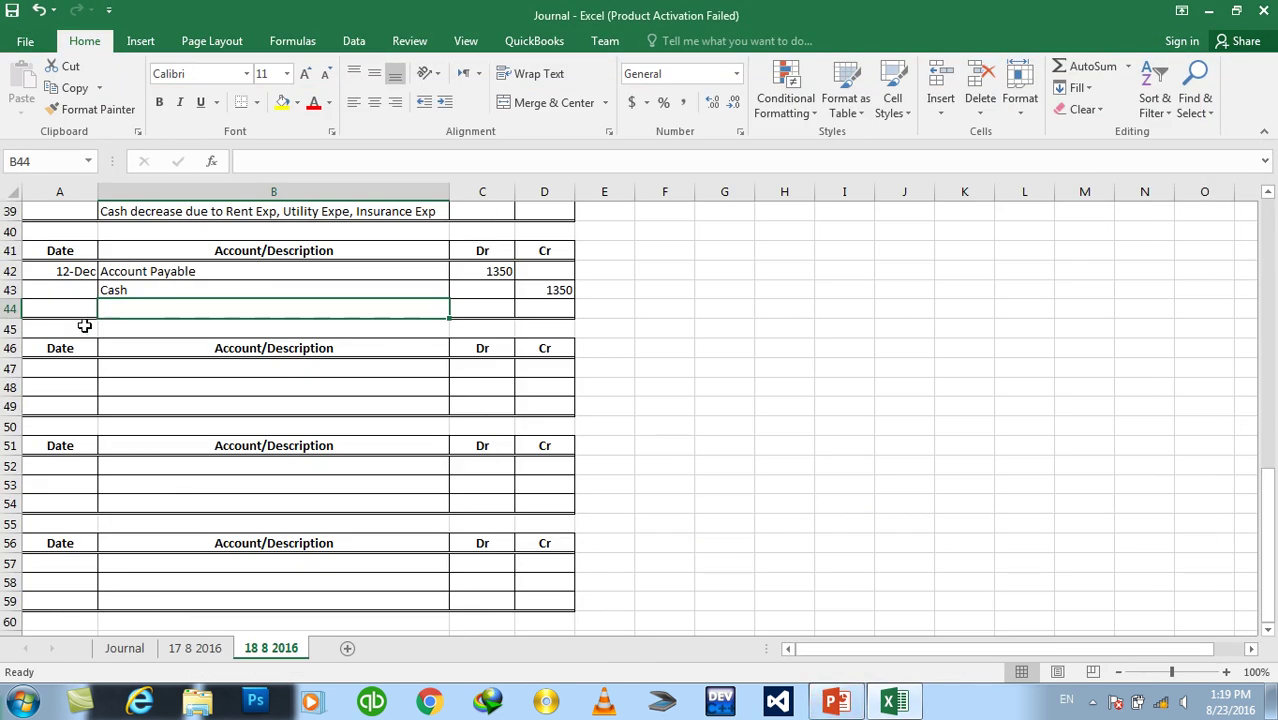
pyautogui.click(66, 370)
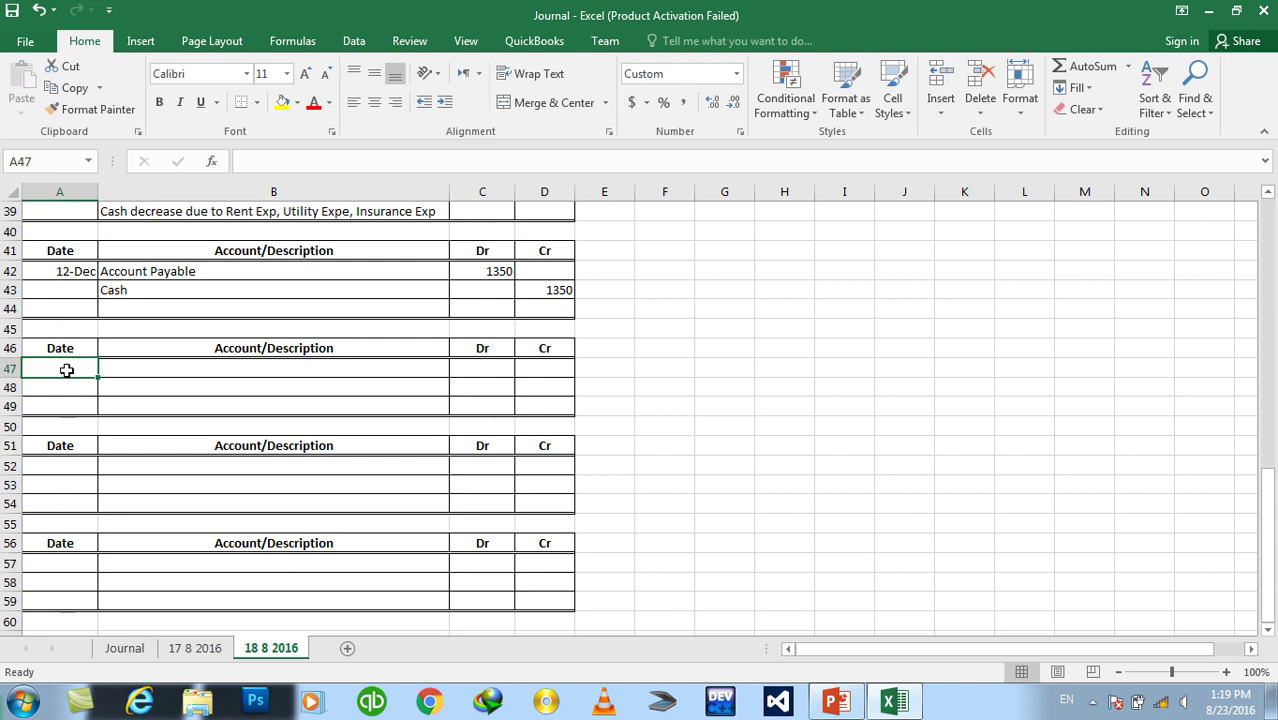
pyautogui.write('Nov-8')
pyautogui.press('Tab')
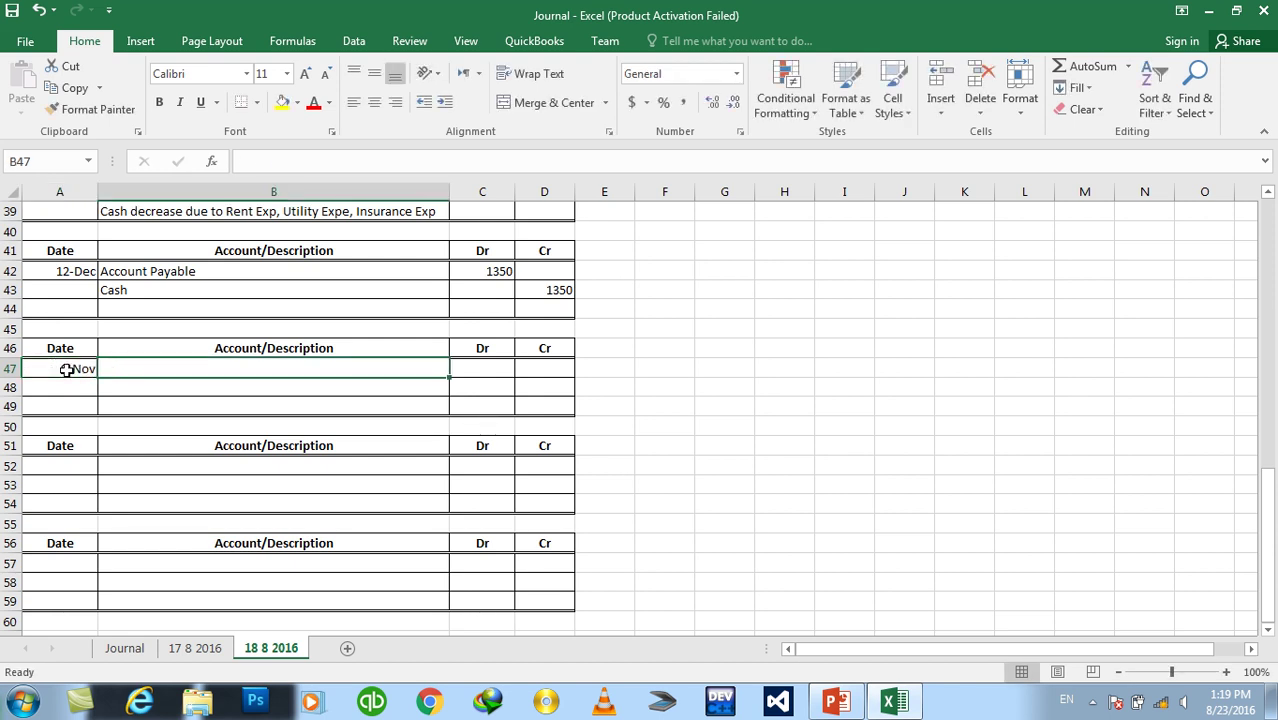
pyautogui.write('Cash')
pyautogui.press('Tab')
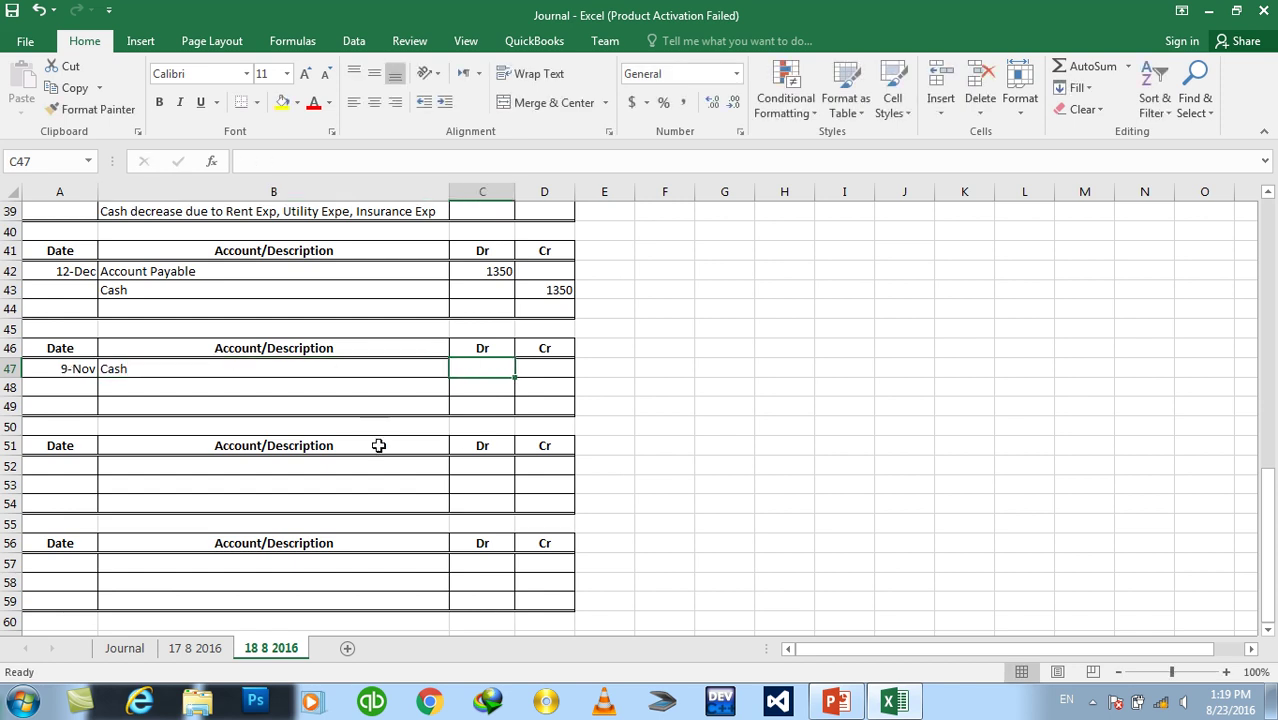
pyautogui.click(838, 705)
pyautogui.click(838, 705)
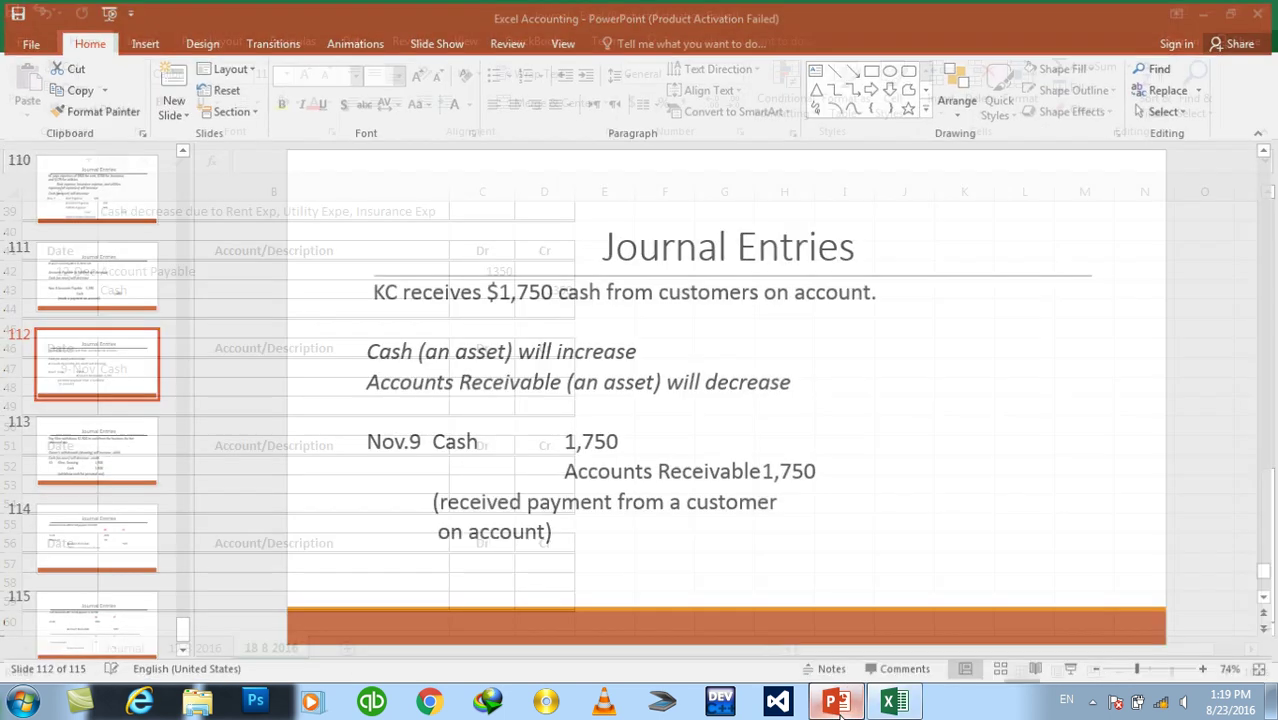
pyautogui.write('1750')
pyautogui.press('Return')
# Credit Account Rec 1750 on the following row.
pyautogui.press('Left')
pyautogui.press('Left')
pyautogui.press('Right')
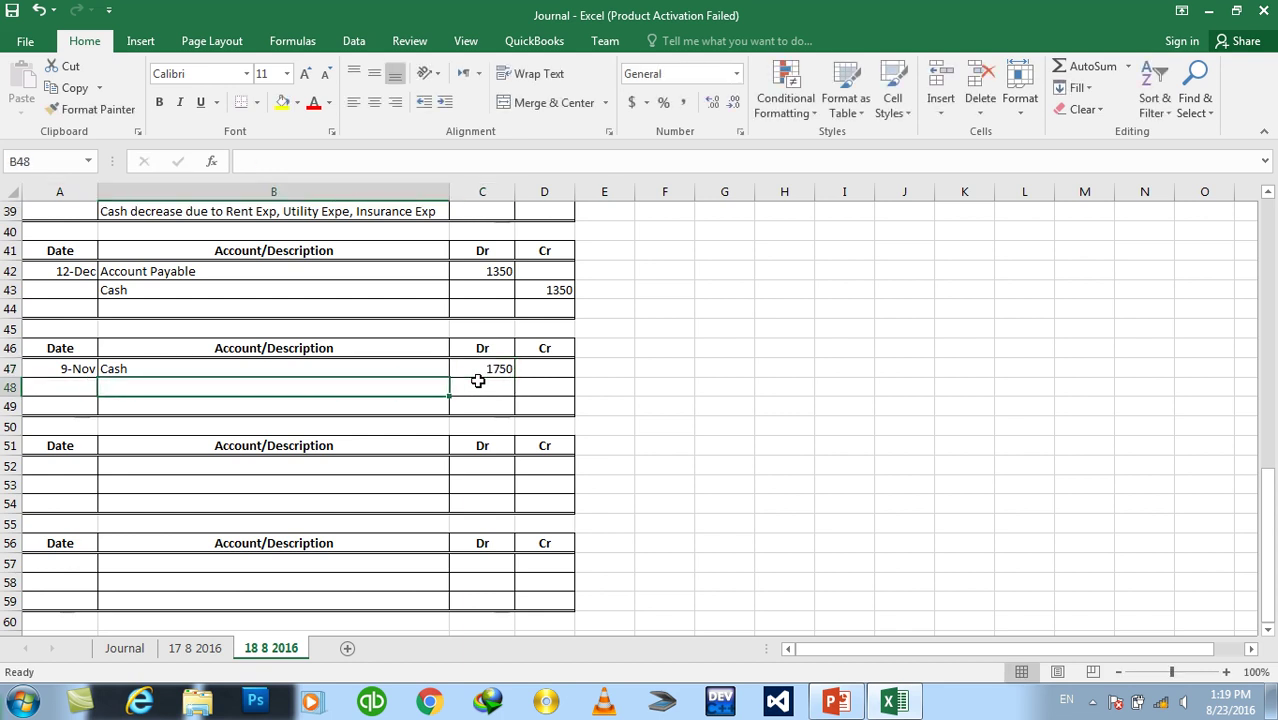
pyautogui.write('Accoy')
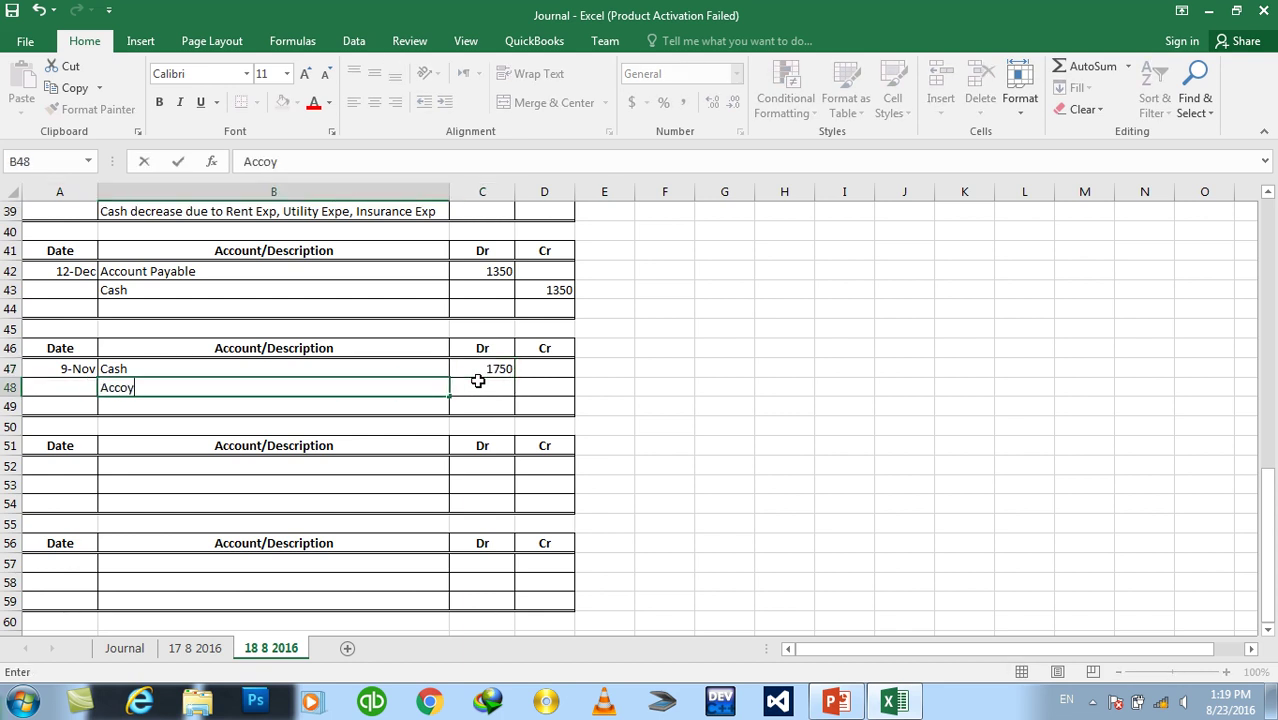
pyautogui.press('BackSpace')
pyautogui.write('unt ')
pyautogui.write('Rec')
pyautogui.press('Tab')
pyautogui.press('Tab')
pyautogui.write('1750')
pyautogui.press('Return')
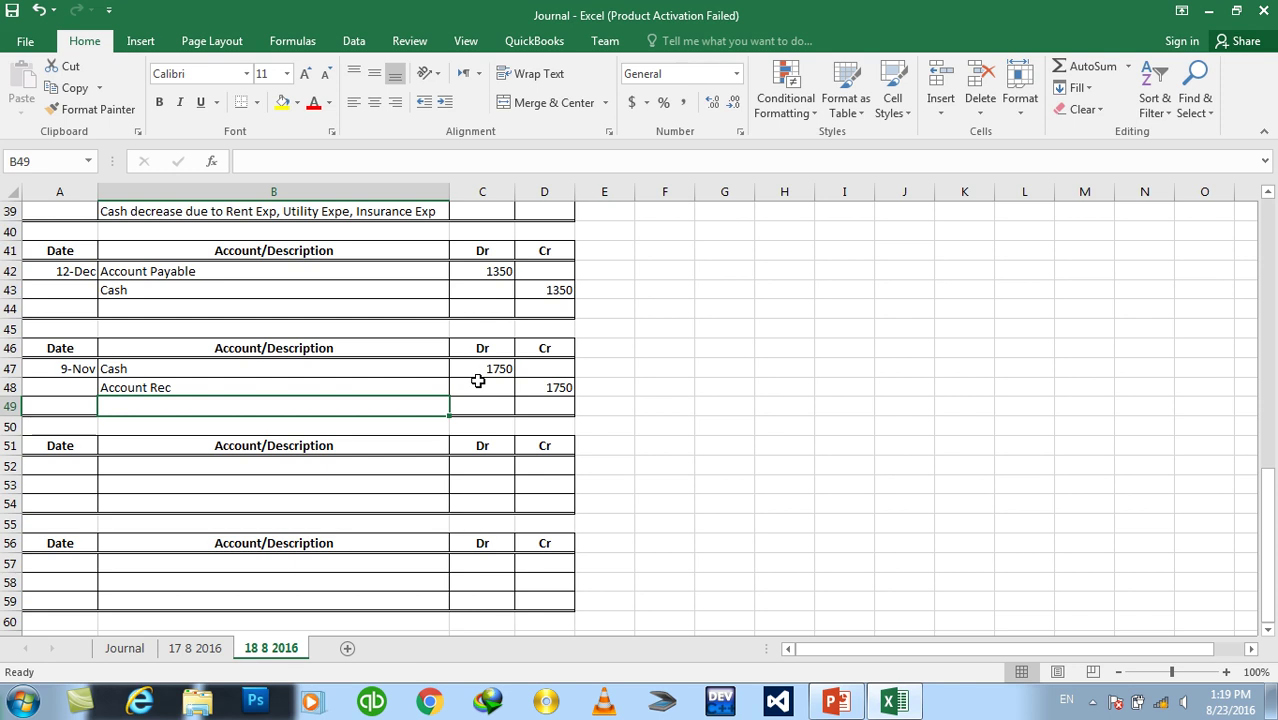
pyautogui.click(830, 705)
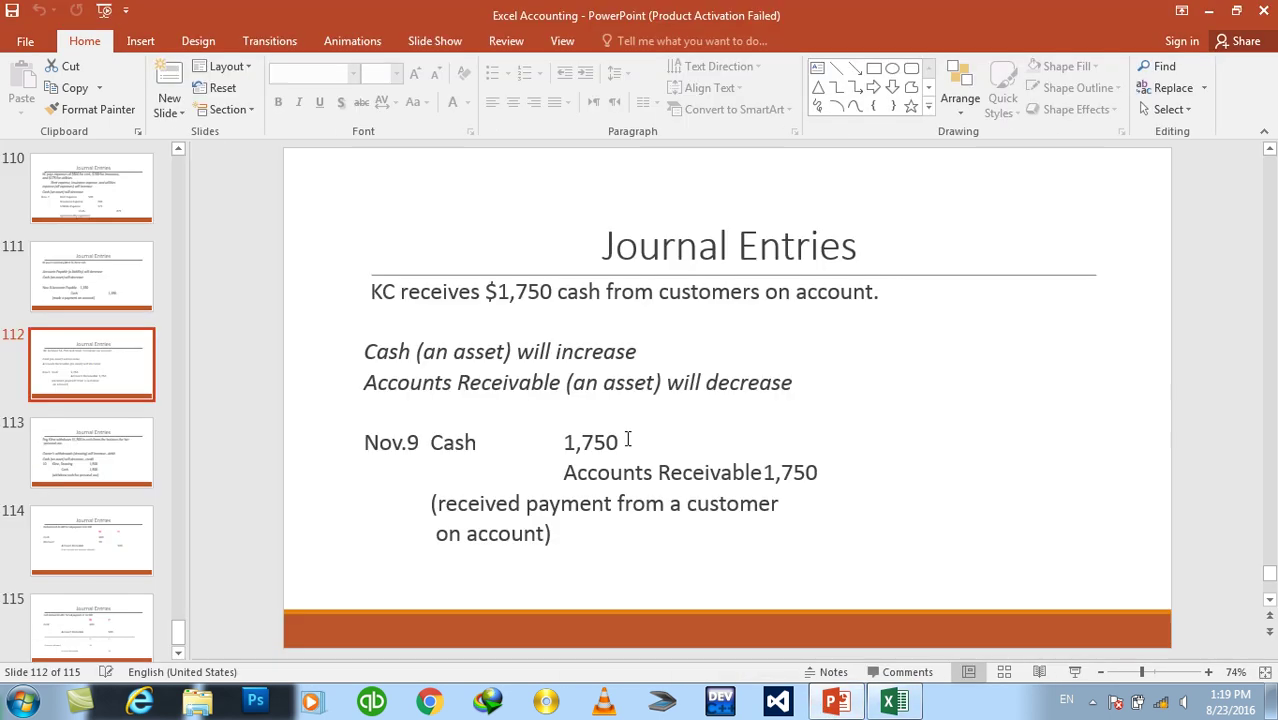
# View slide 113's $1,500 owner withdrawal example, then return to the Journal workbook.
pyautogui.click(117, 452)
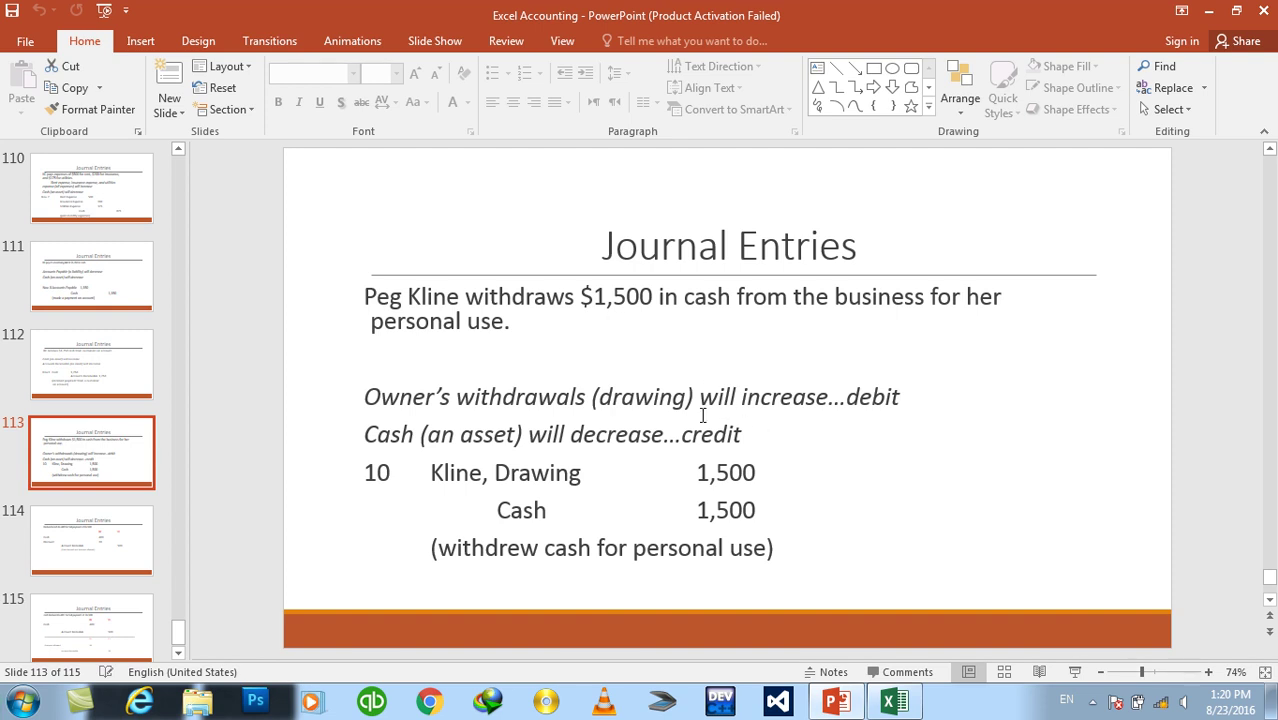
pyautogui.click(893, 700)
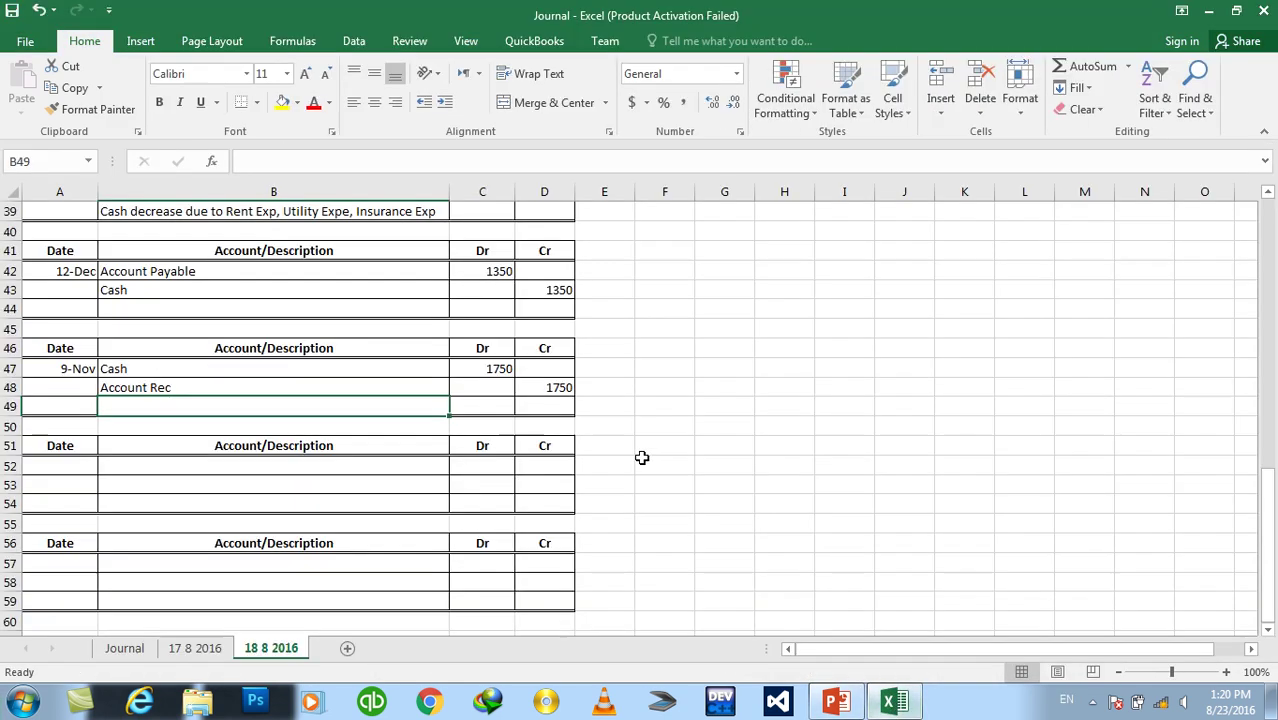
# Debit Withdraws (personal expense) 1500 in the third block's first account row.
pyautogui.click(200, 463)
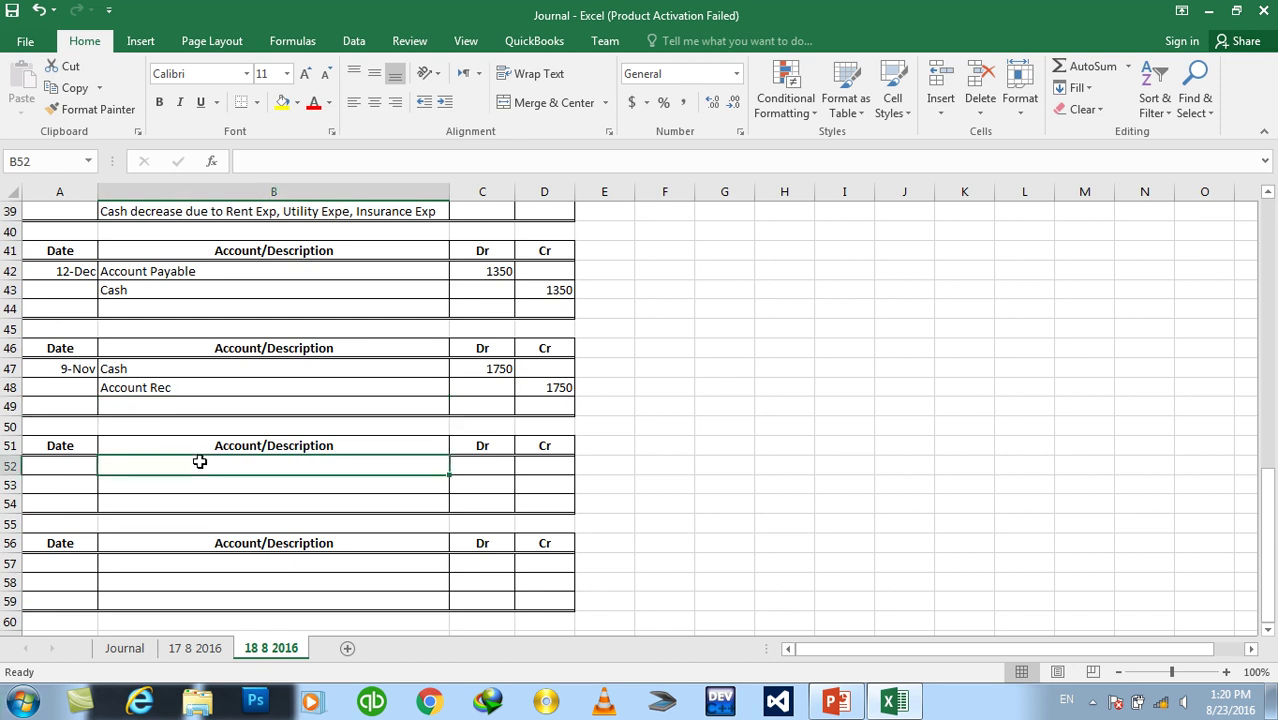
pyautogui.write('K')
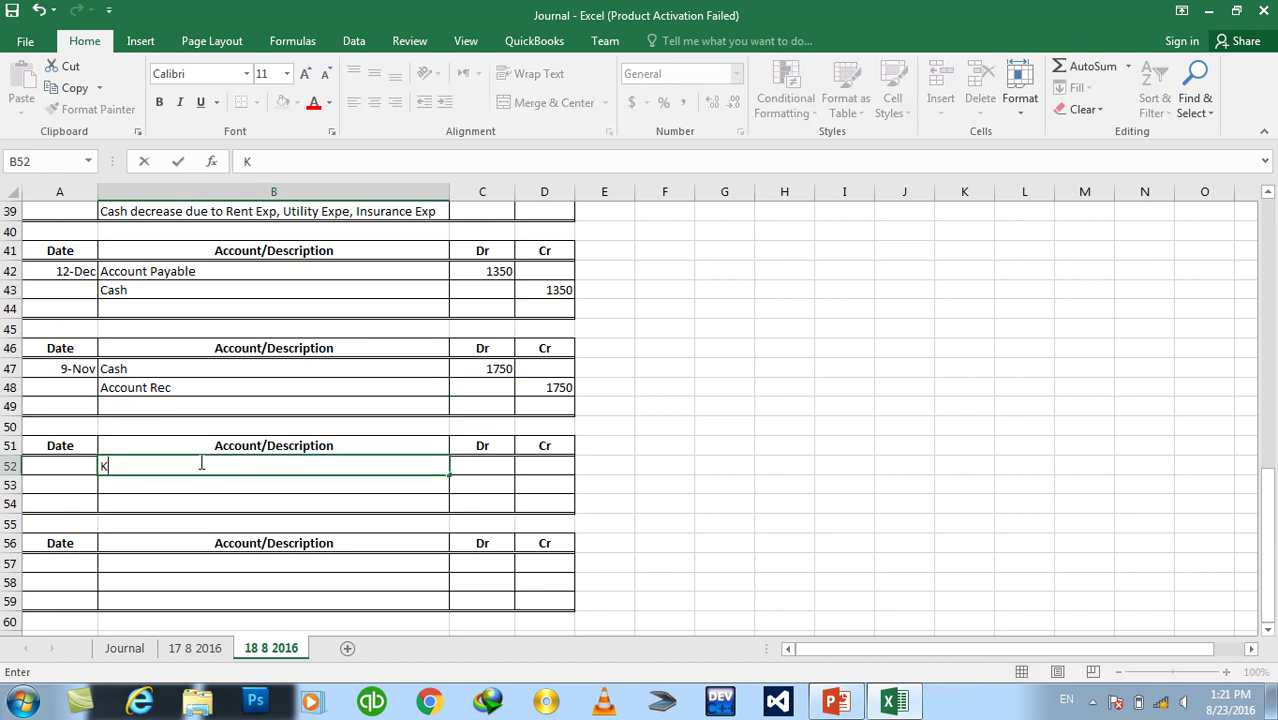
pyautogui.write('lin')
pyautogui.write('/Withdraws')
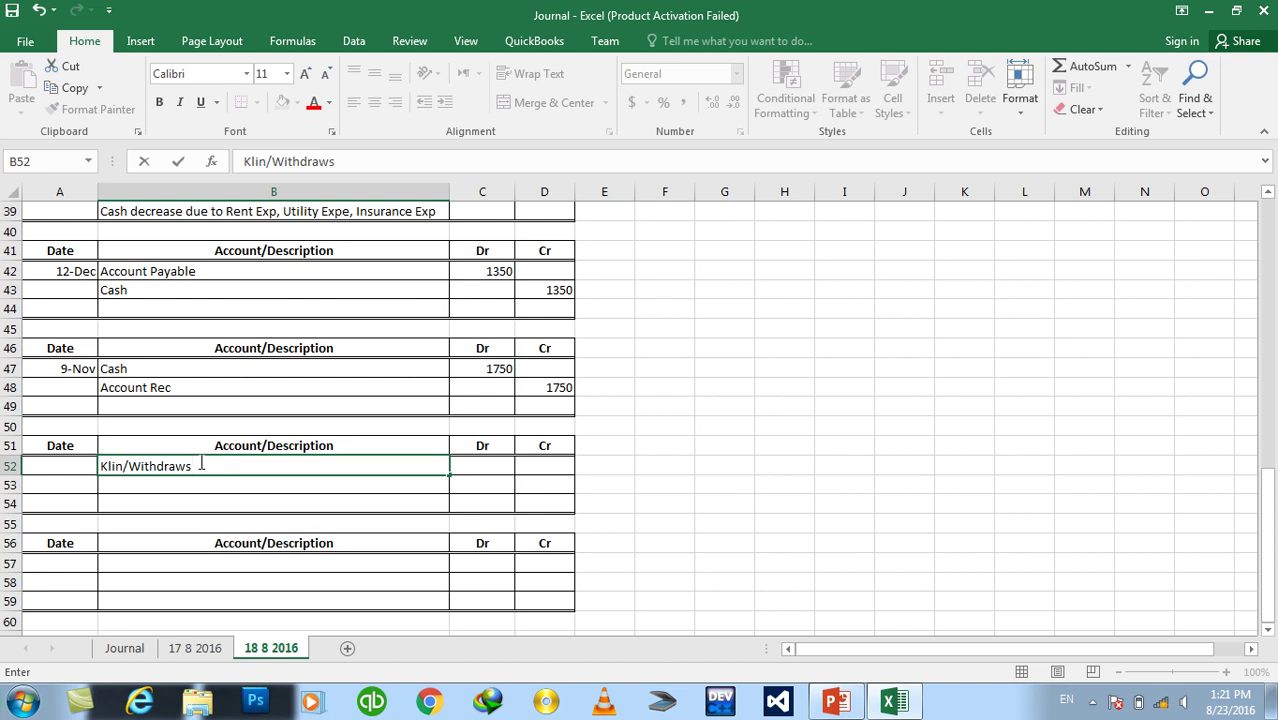
pyautogui.write('(personal exc')
pyautogui.press('BackSpace')
pyautogui.write('pense)')
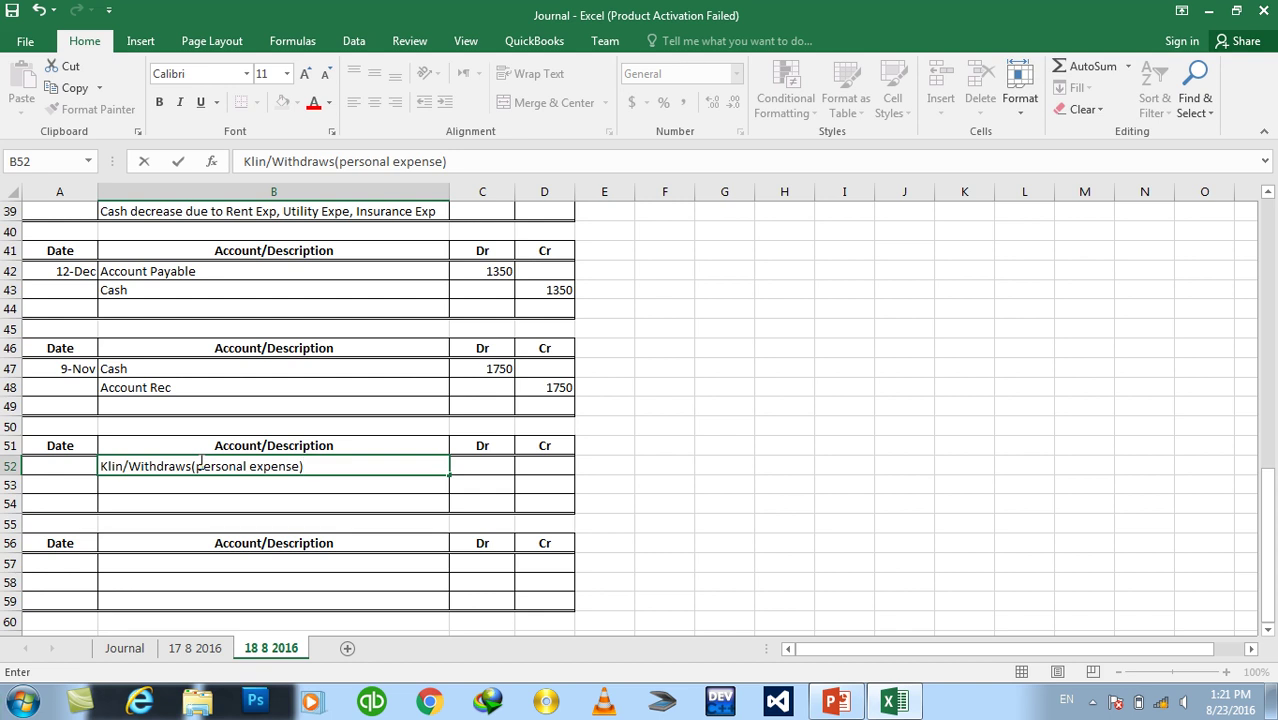
pyautogui.press('Tab')
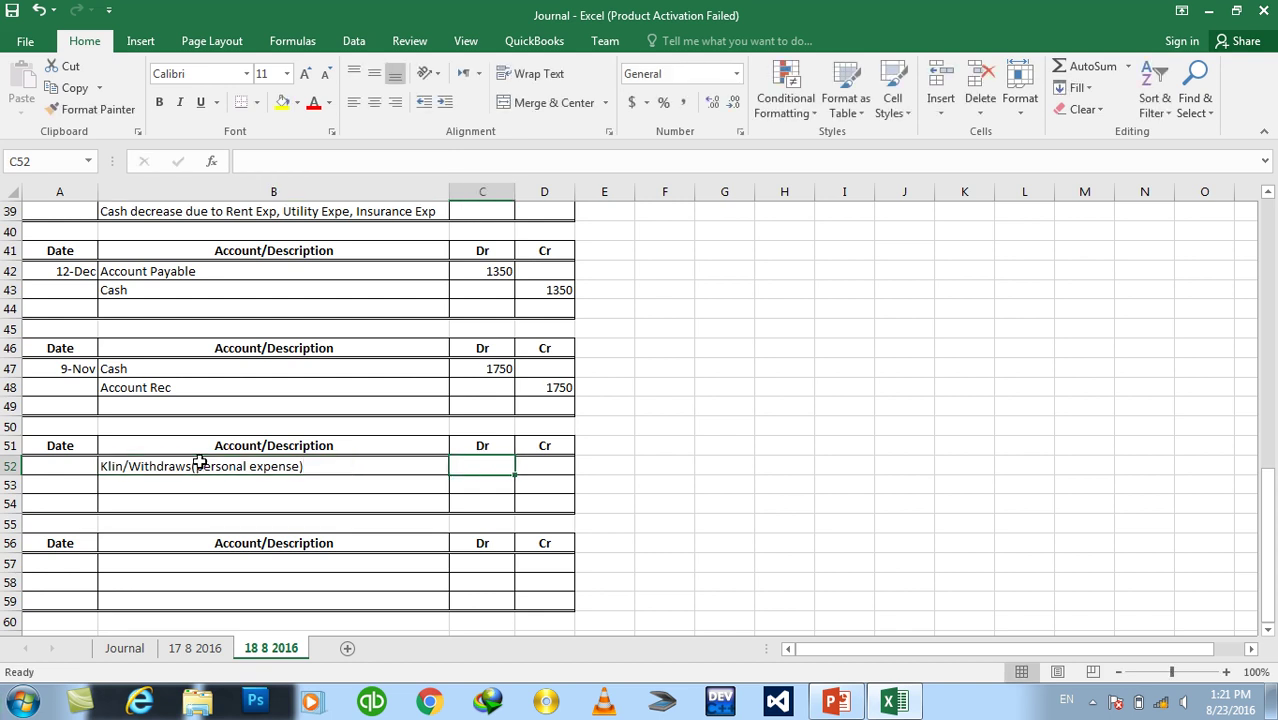
pyautogui.write('1')
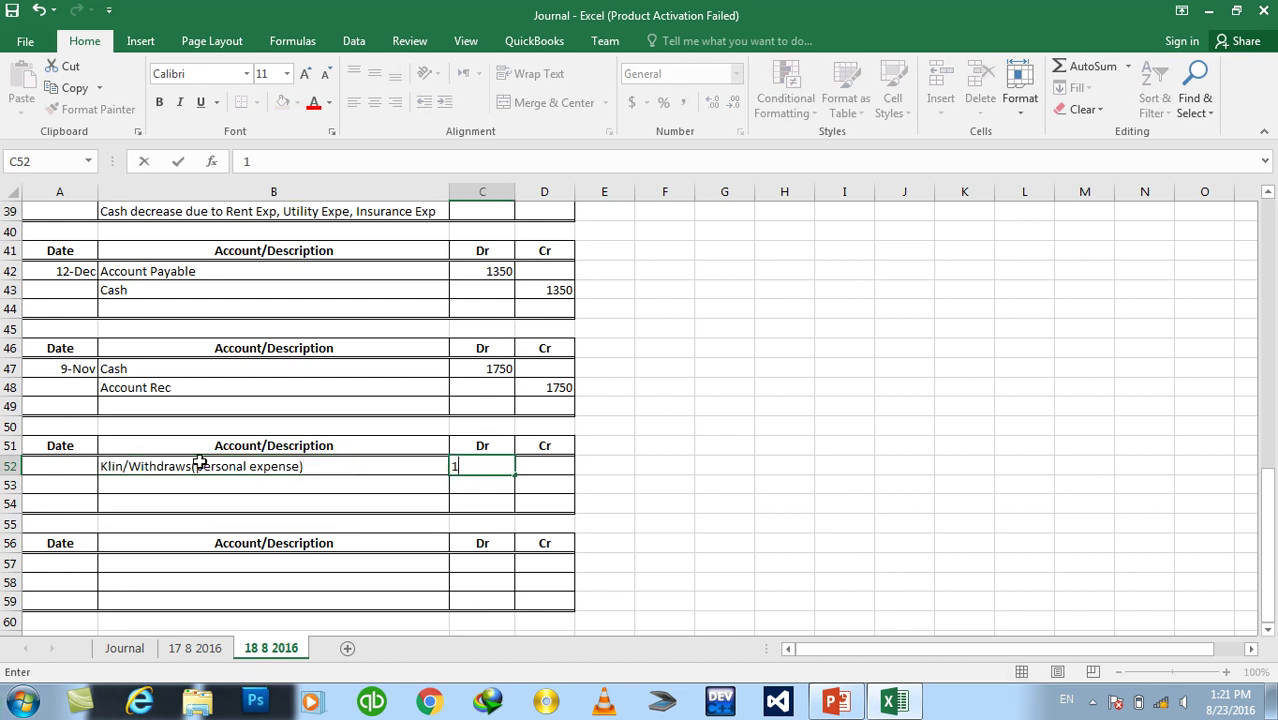
pyautogui.write('500')
pyautogui.press('Return')
# Credit cash 1500 on the next row of the third block.
pyautogui.press('Left')
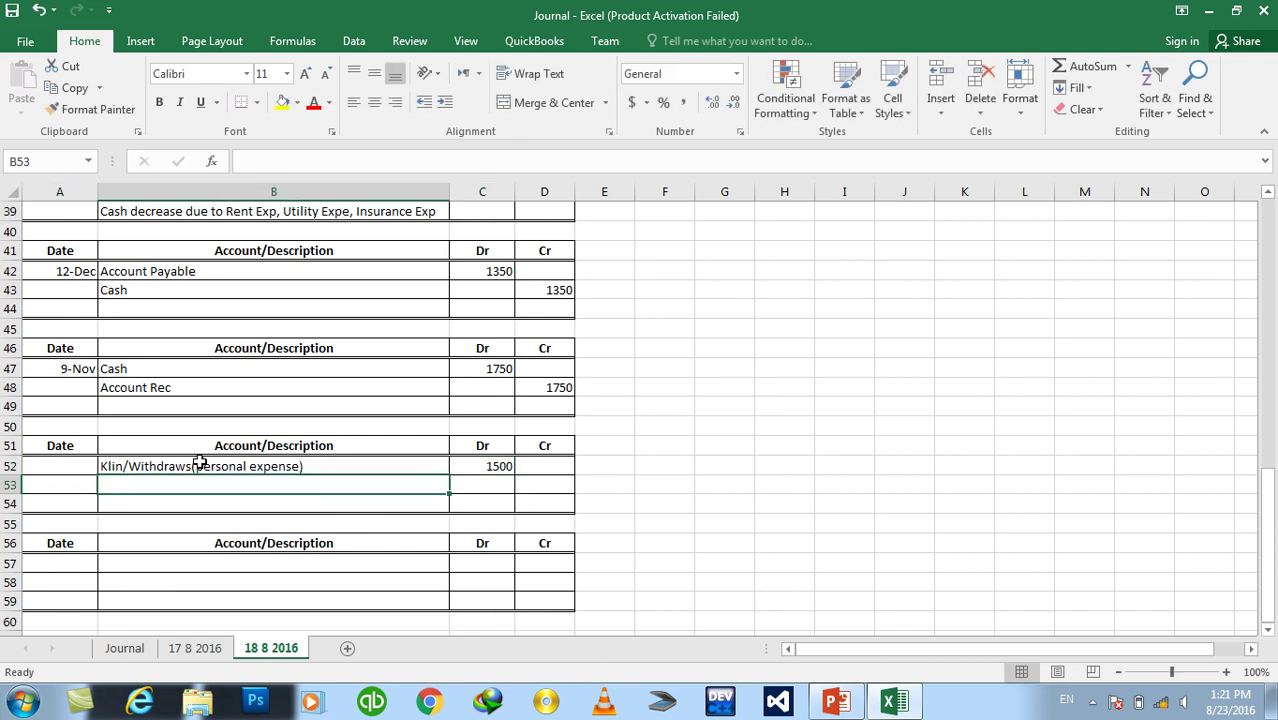
pyautogui.write('cash')
pyautogui.press('Right')
pyautogui.press('Right')
pyautogui.write('1500')
pyautogui.press('Return')
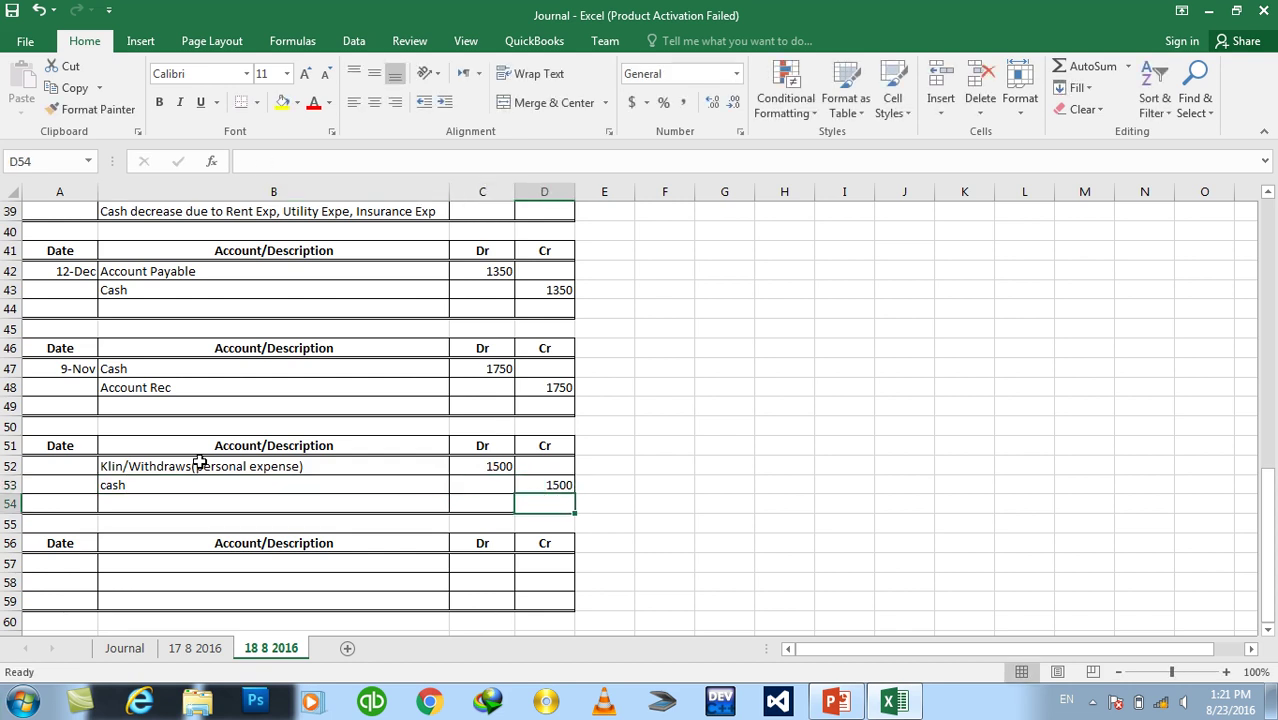
pyautogui.click(237, 505)
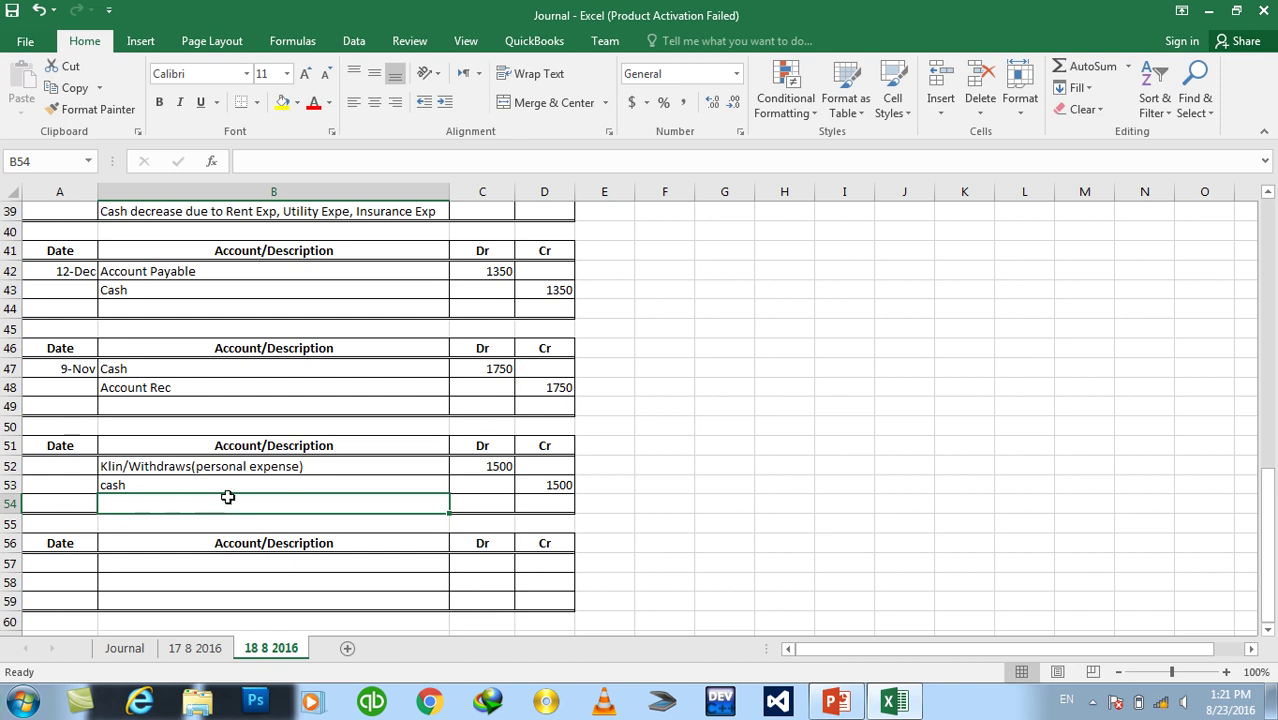
# Bring up PowerPoint's slide 114 cash discount example.
pyautogui.click(890, 703)
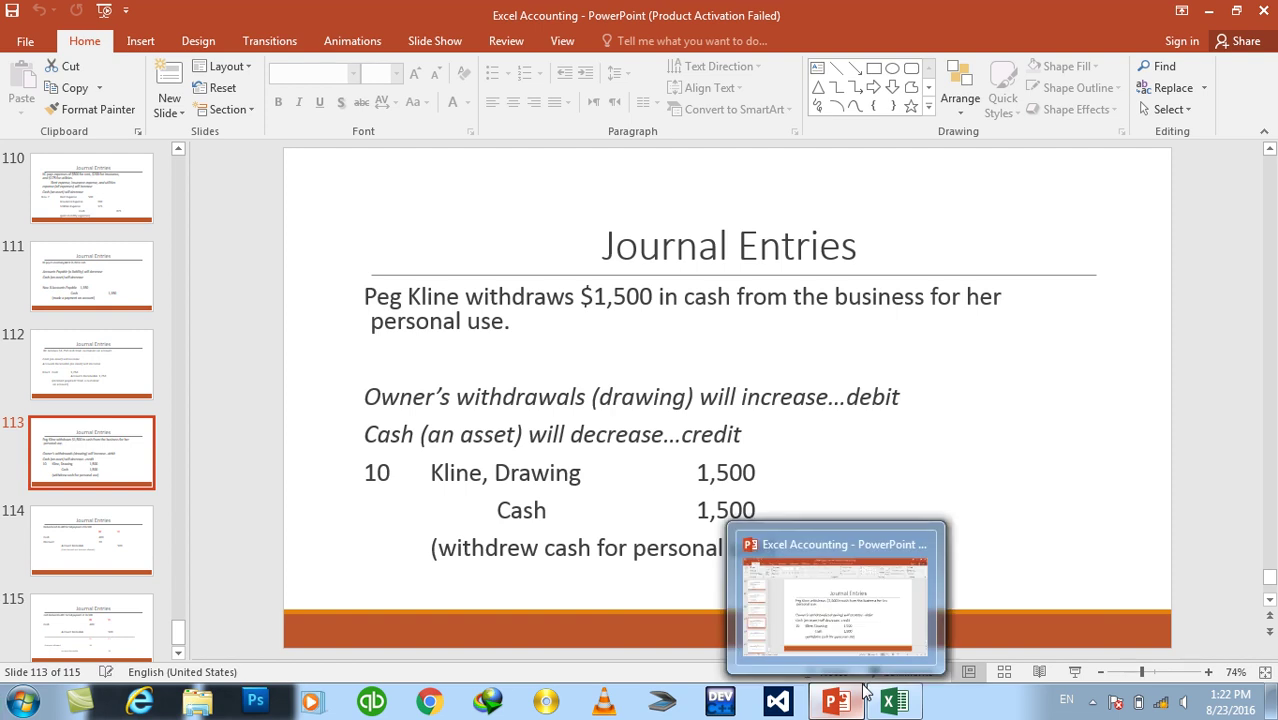
pyautogui.click(860, 695)
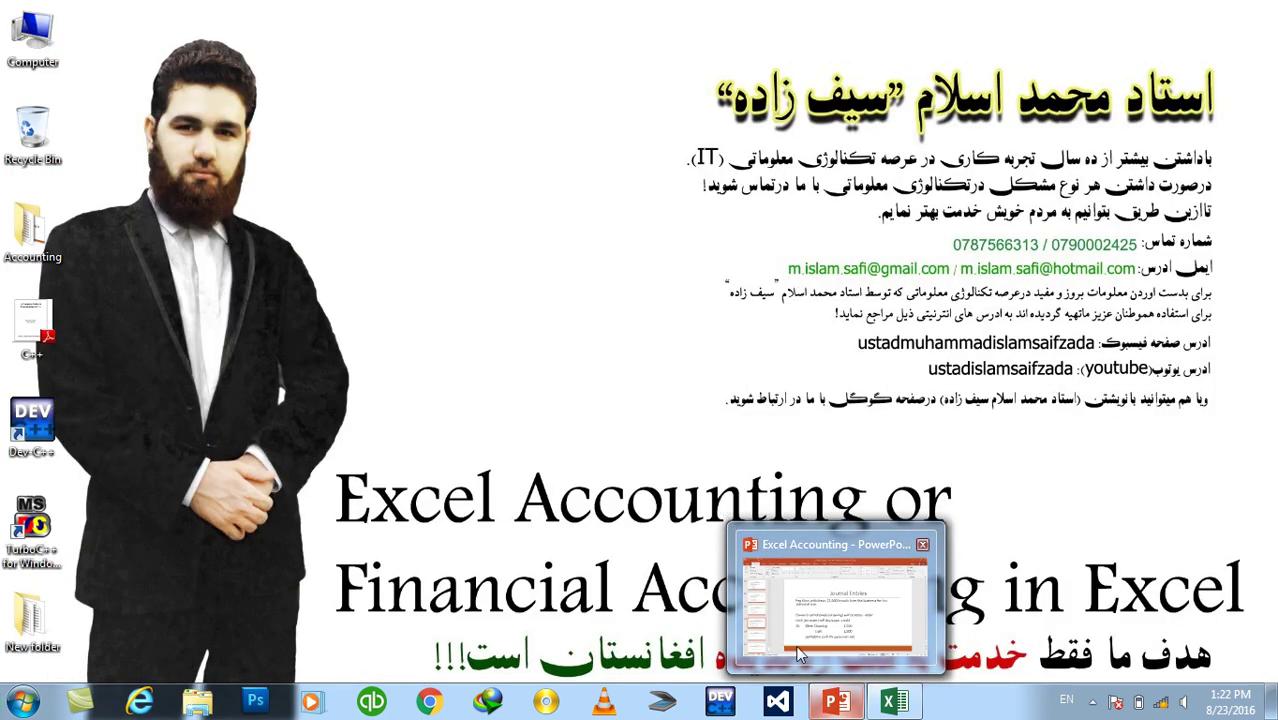
pyautogui.click(836, 703)
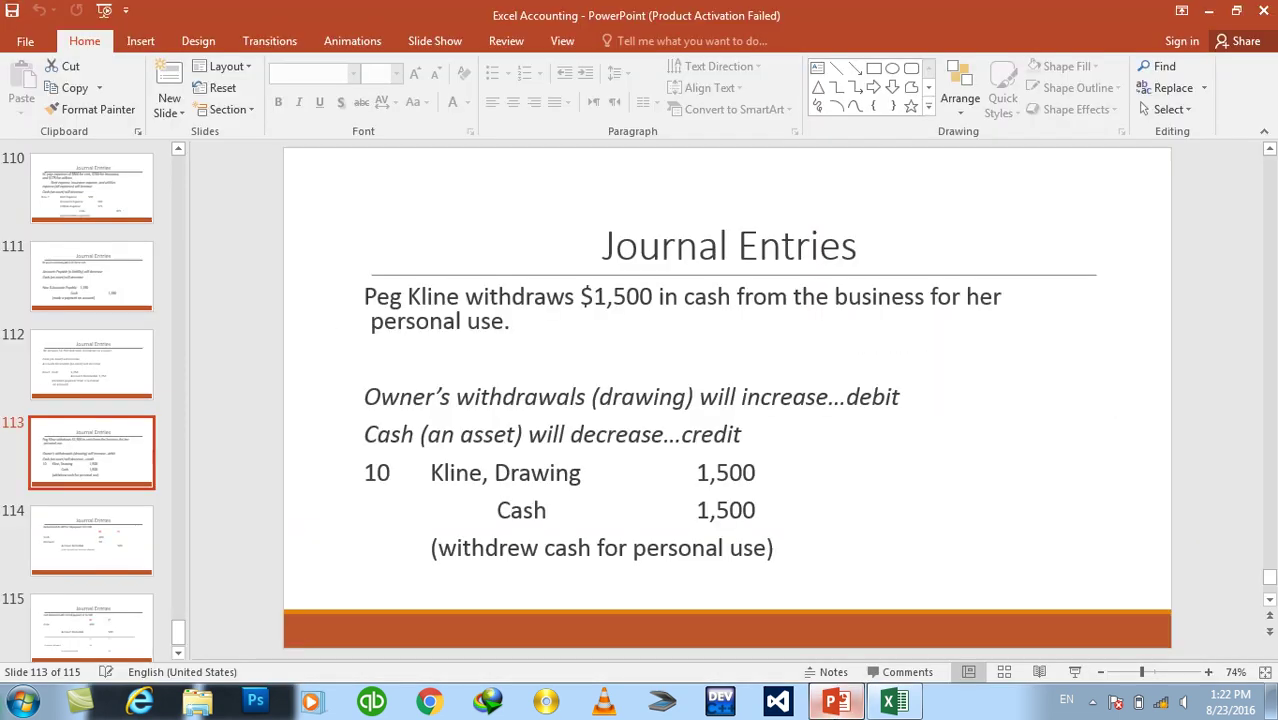
pyautogui.click(60, 530)
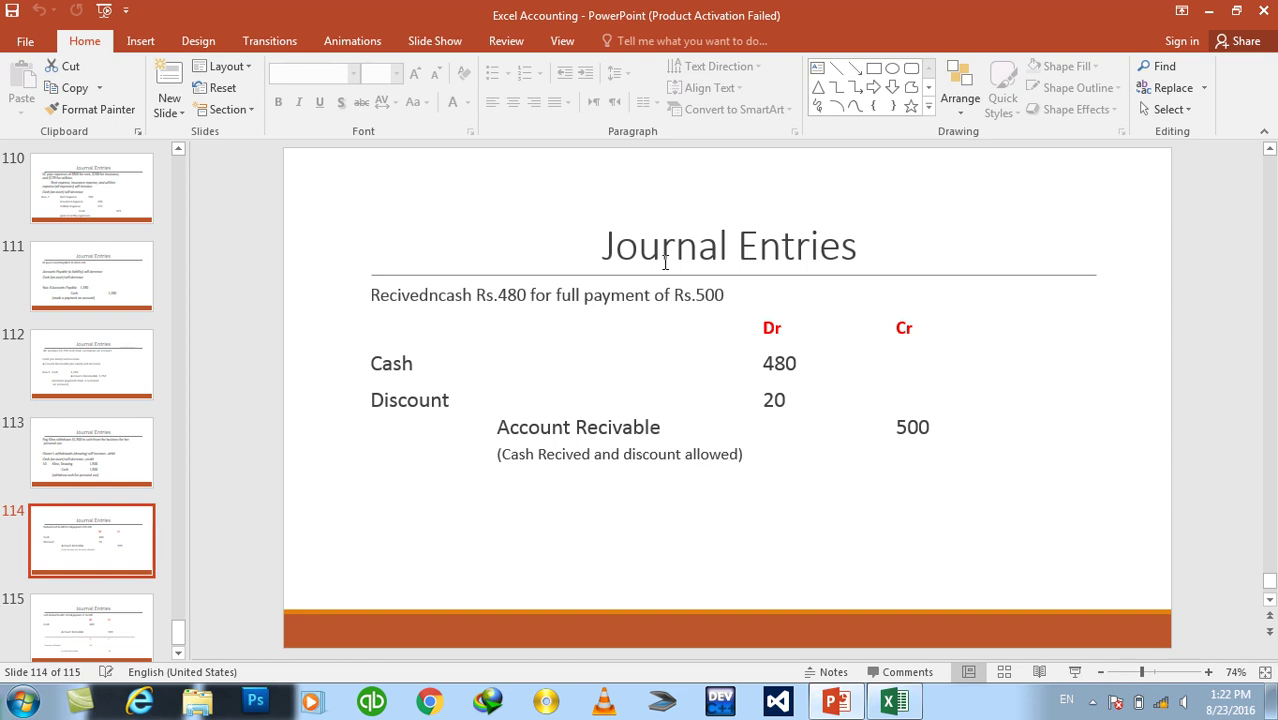
# Delete the stray 'n' in 'Recived ncash' and select 'full payment of Rs.500'.
pyautogui.click(430, 296)
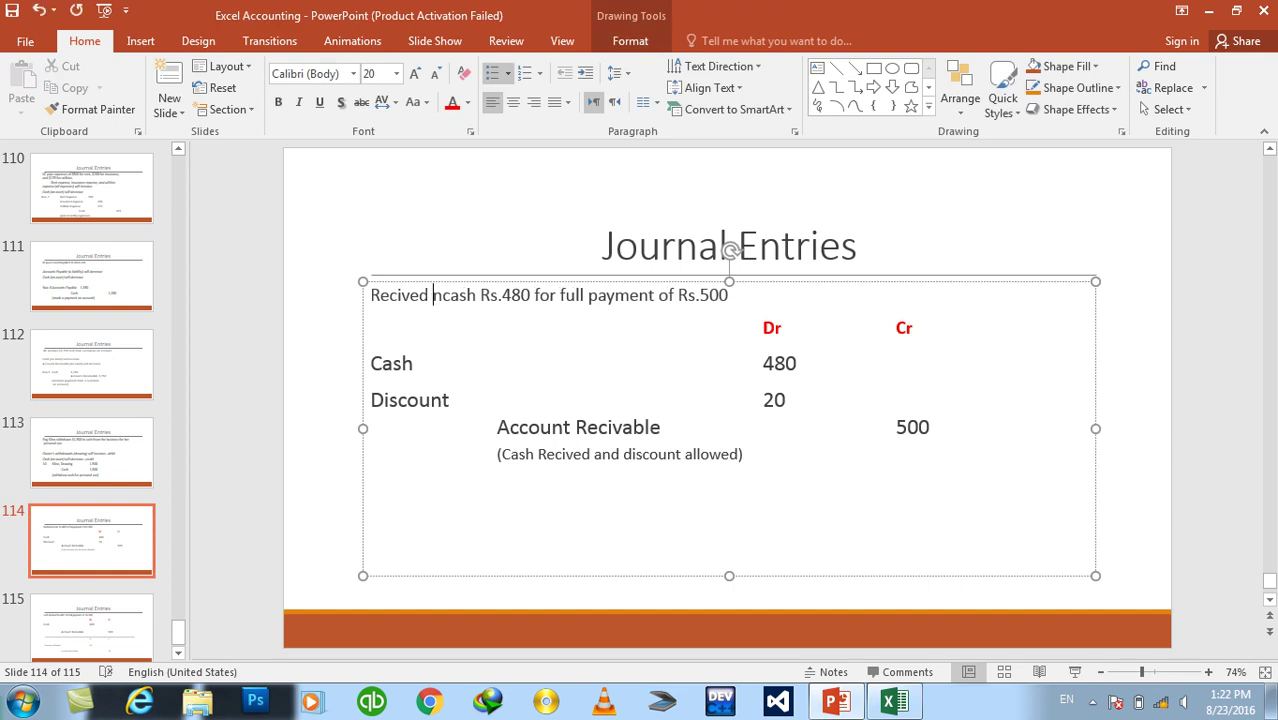
pyautogui.moveTo(433, 296); pyautogui.dragTo(441, 296)
pyautogui.press('BackSpace')
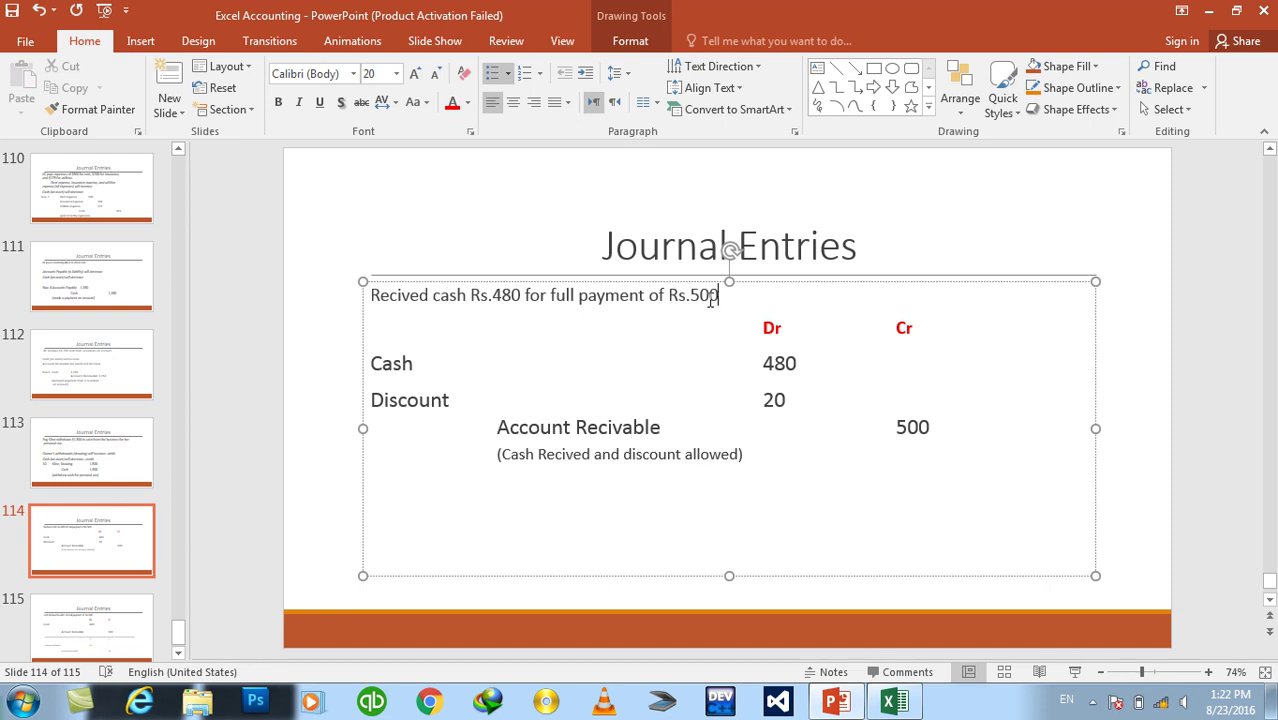
pyautogui.moveTo(717, 299); pyautogui.dragTo(570, 298)
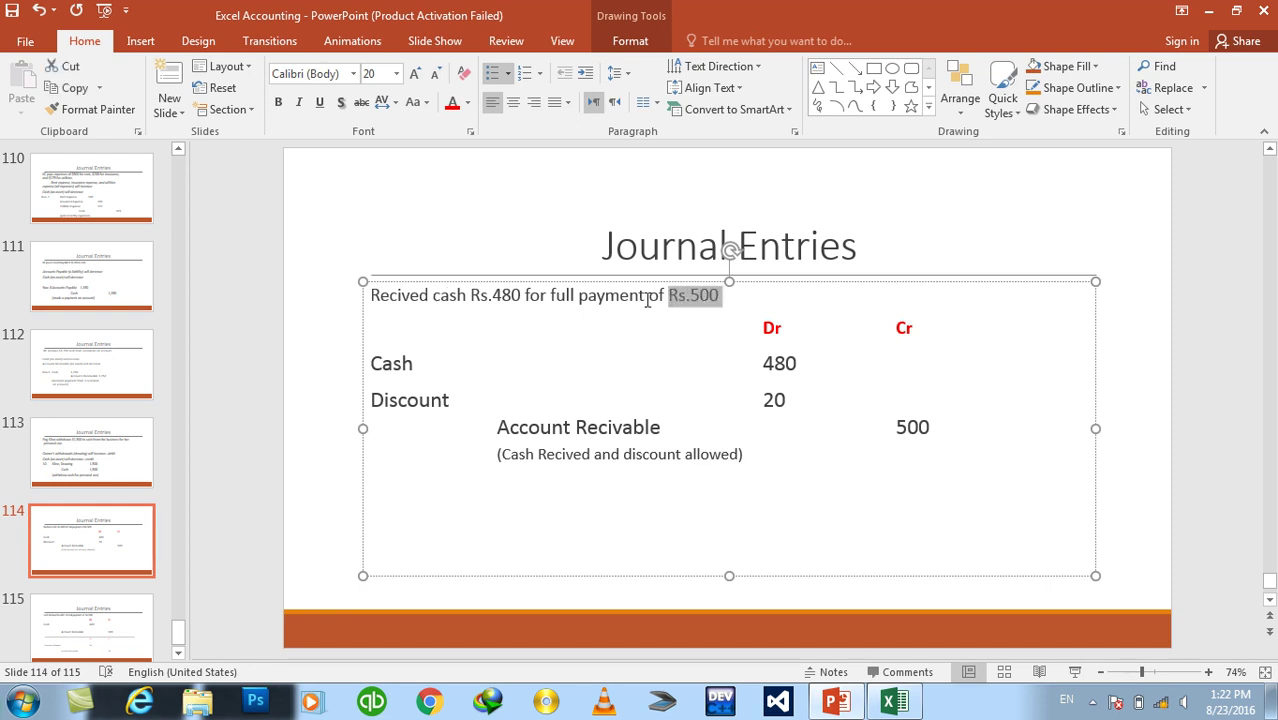
# Check the Cash 480 and Discount 20 debit amounts on slide 114's journal entry.
pyautogui.click(578, 299)
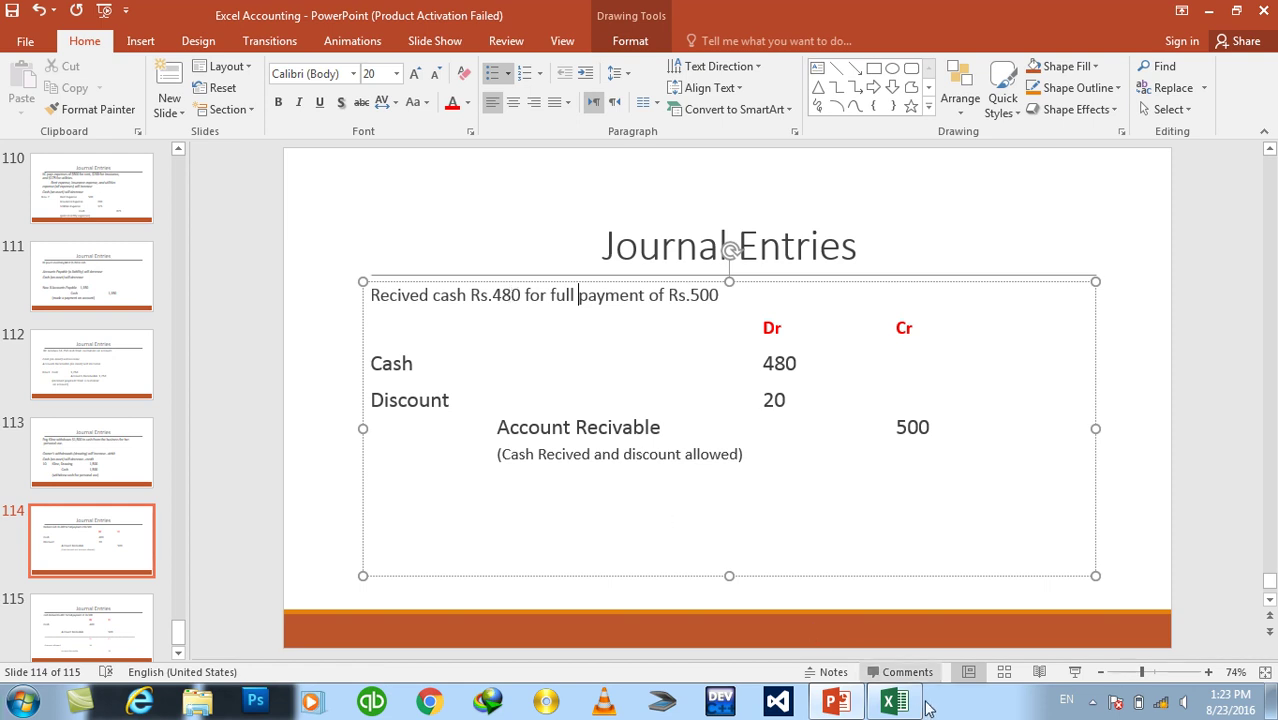
pyautogui.click(1158, 522)
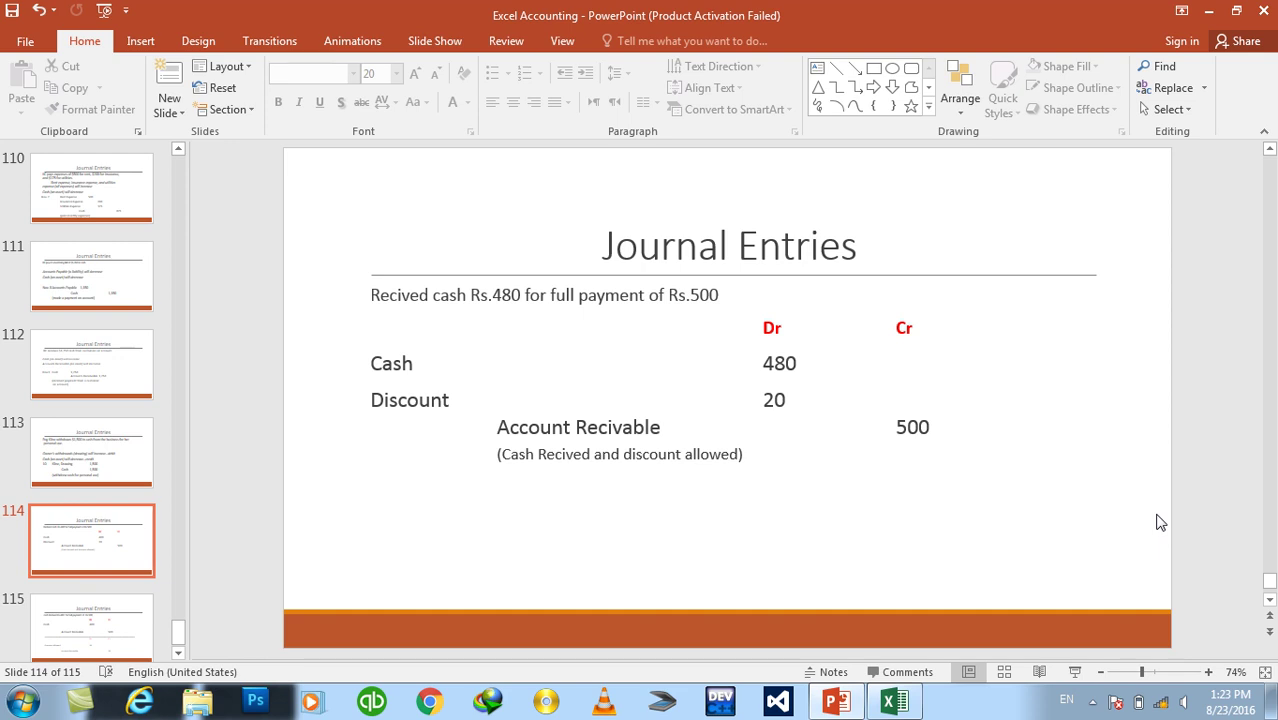
pyautogui.click(782, 397)
pyautogui.moveTo(764, 363); pyautogui.dragTo(800, 362)
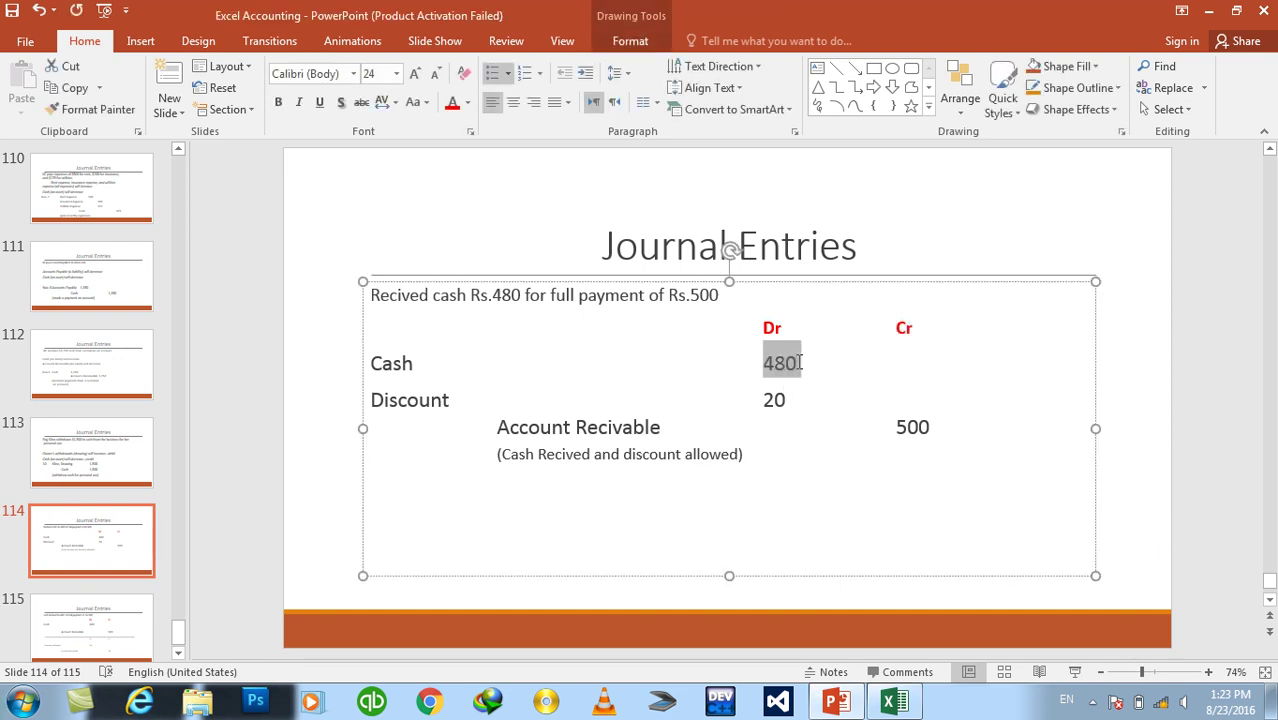
pyautogui.click(787, 363)
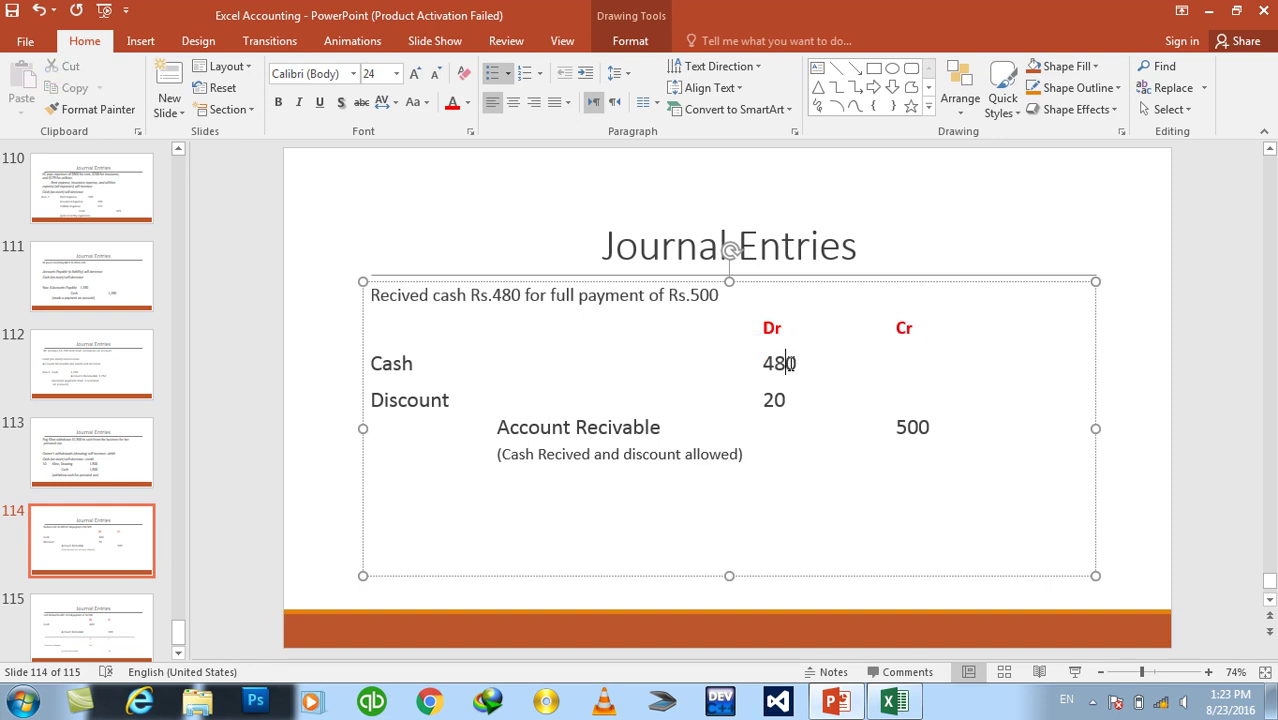
pyautogui.click(783, 382)
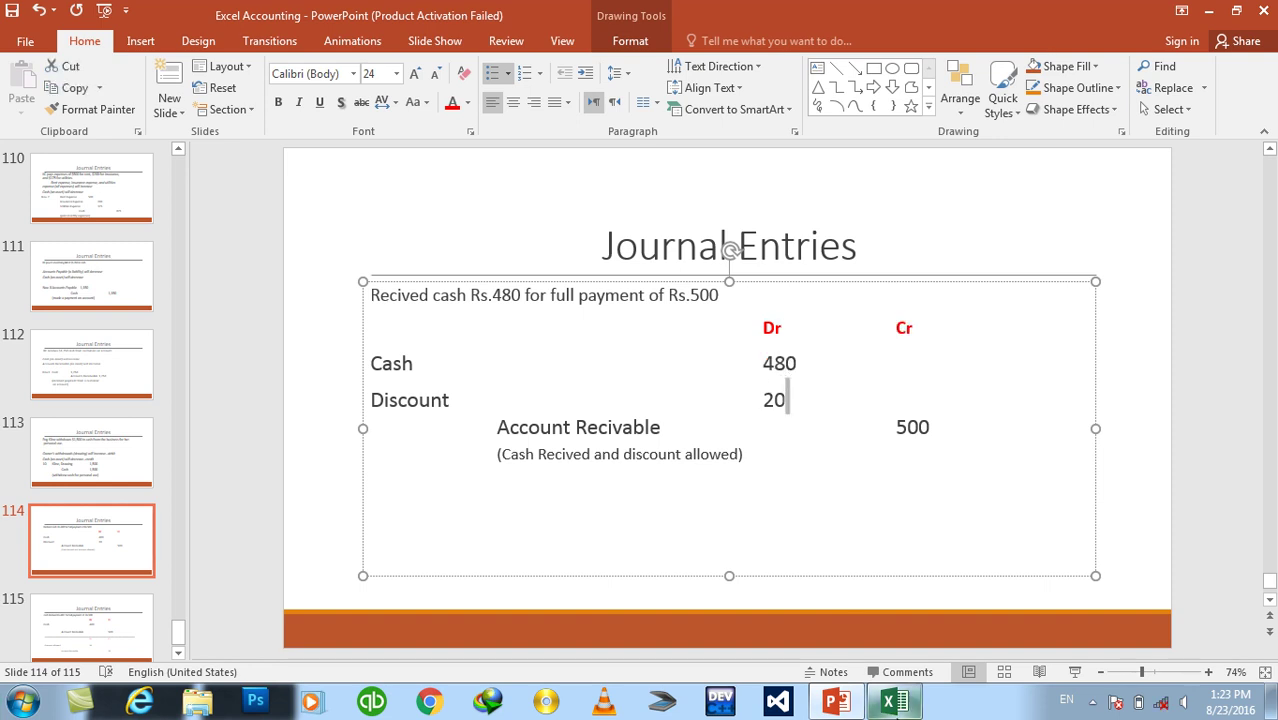
pyautogui.click(893, 700)
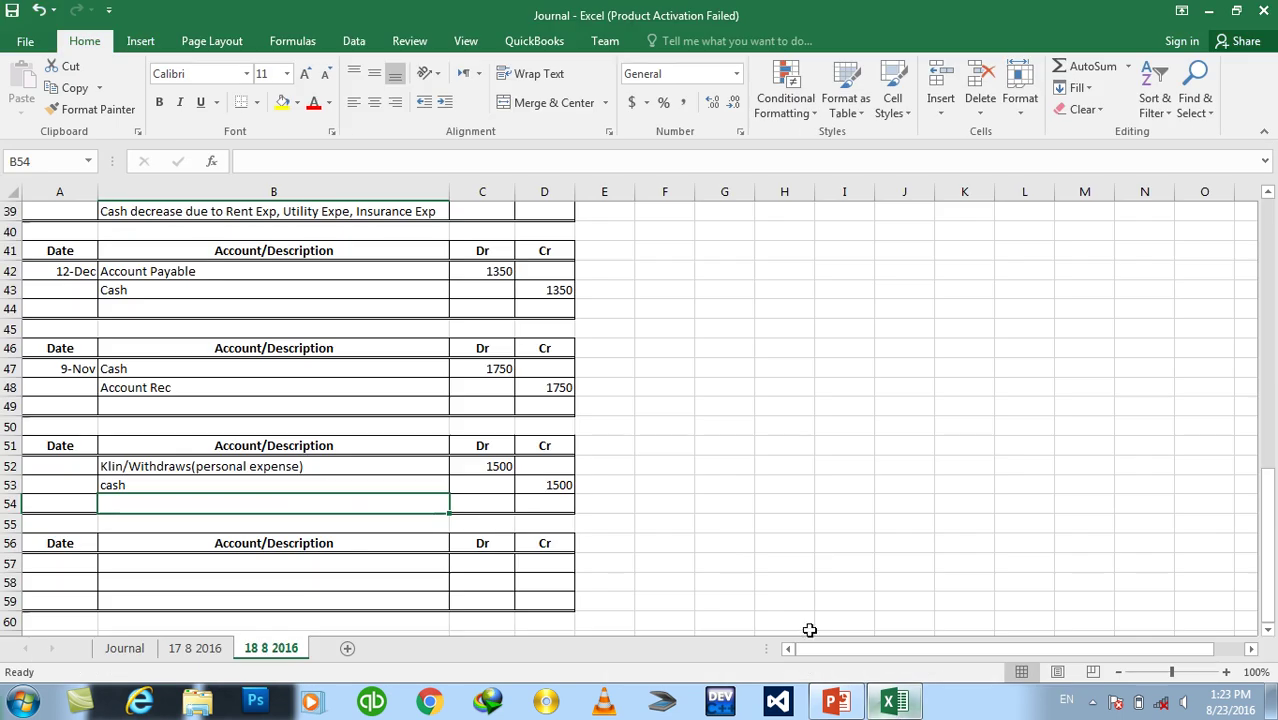
# Enter the account names Cash, Discount and Account recivable in B57:B59.
pyautogui.click(126, 563)
pyautogui.write('Cash')
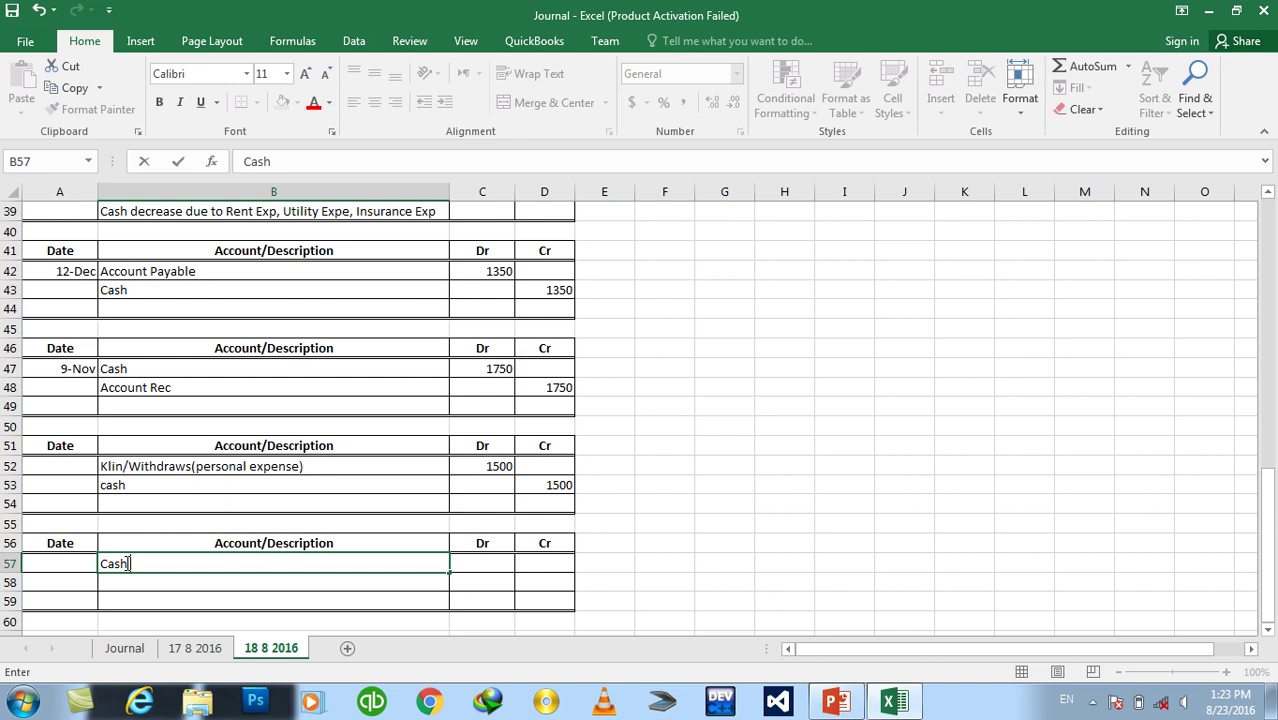
pyautogui.press('Return')
pyautogui.write('Discount')
pyautogui.press('Return')
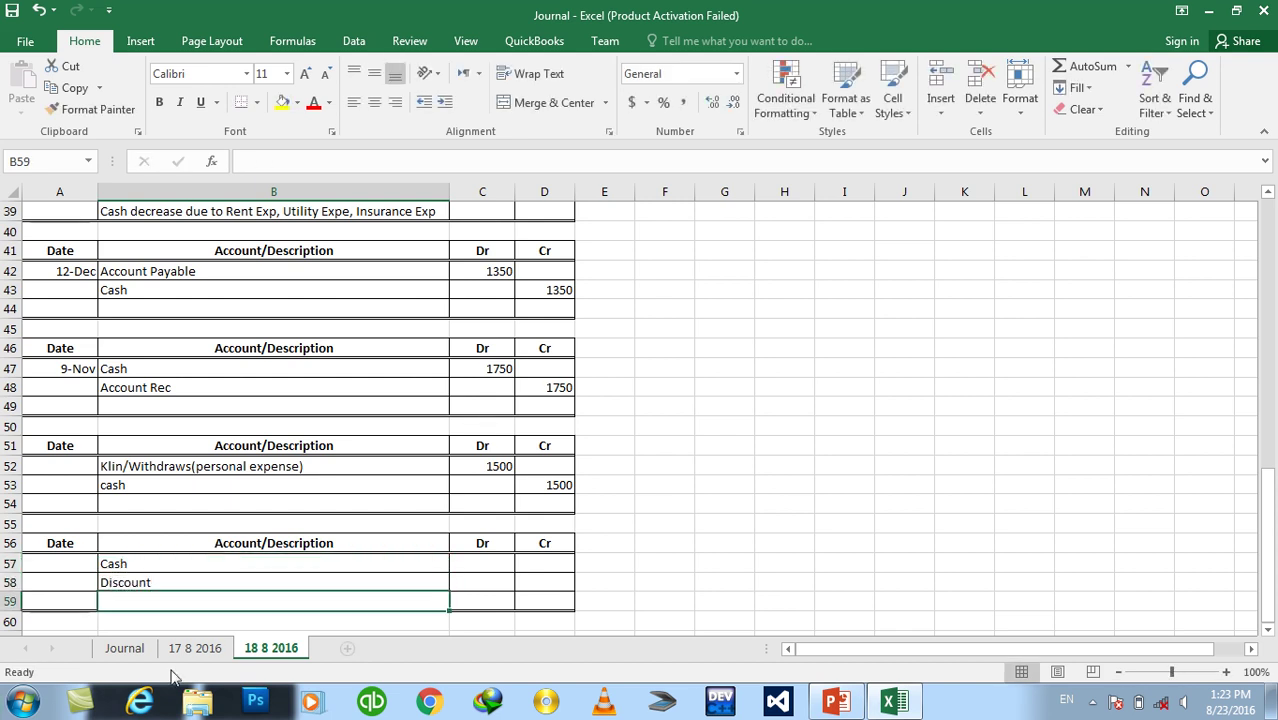
pyautogui.write('Acc')
pyautogui.press('BackSpace')
pyautogui.write('count recivable')
pyautogui.press('Tab')
pyautogui.press('Tab')
# Enter the amounts: Account recivable credit 500, Discount debit 20, Cash debit 480.
pyautogui.write('500')
pyautogui.press('Up')
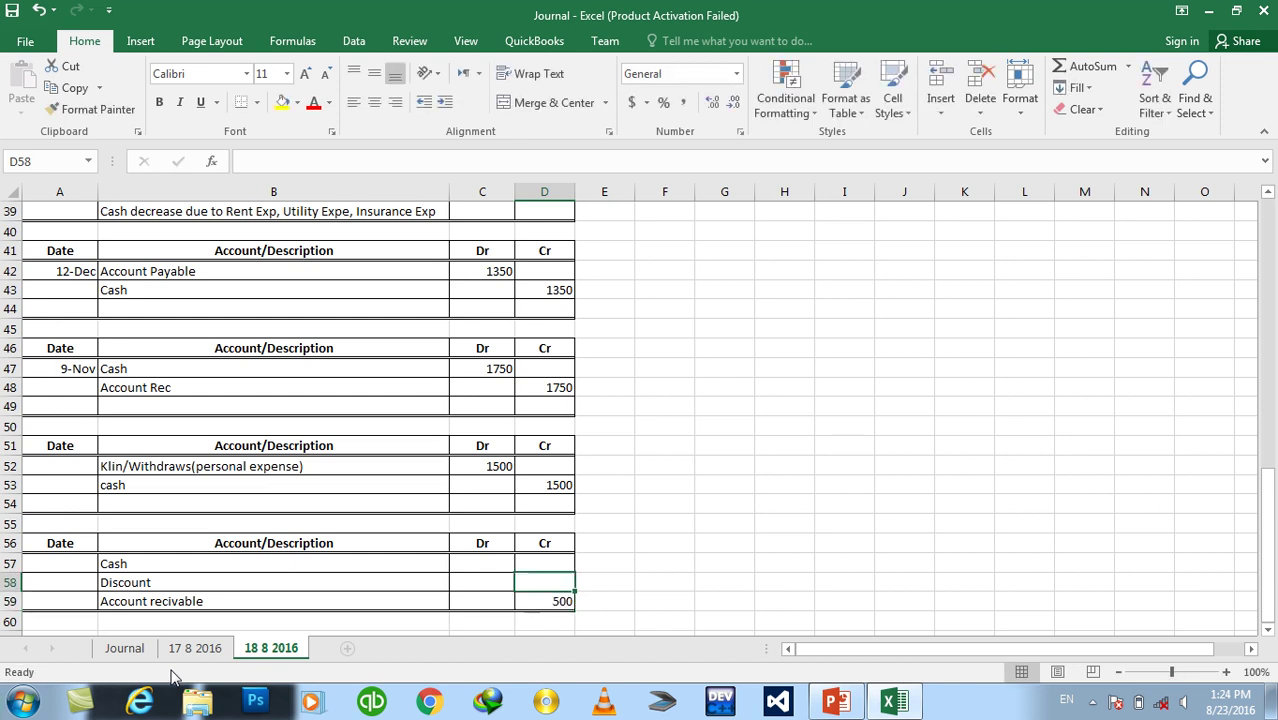
pyautogui.press('Left')
pyautogui.write('20')
pyautogui.press('Up')
pyautogui.write('480')
pyautogui.press('Return')
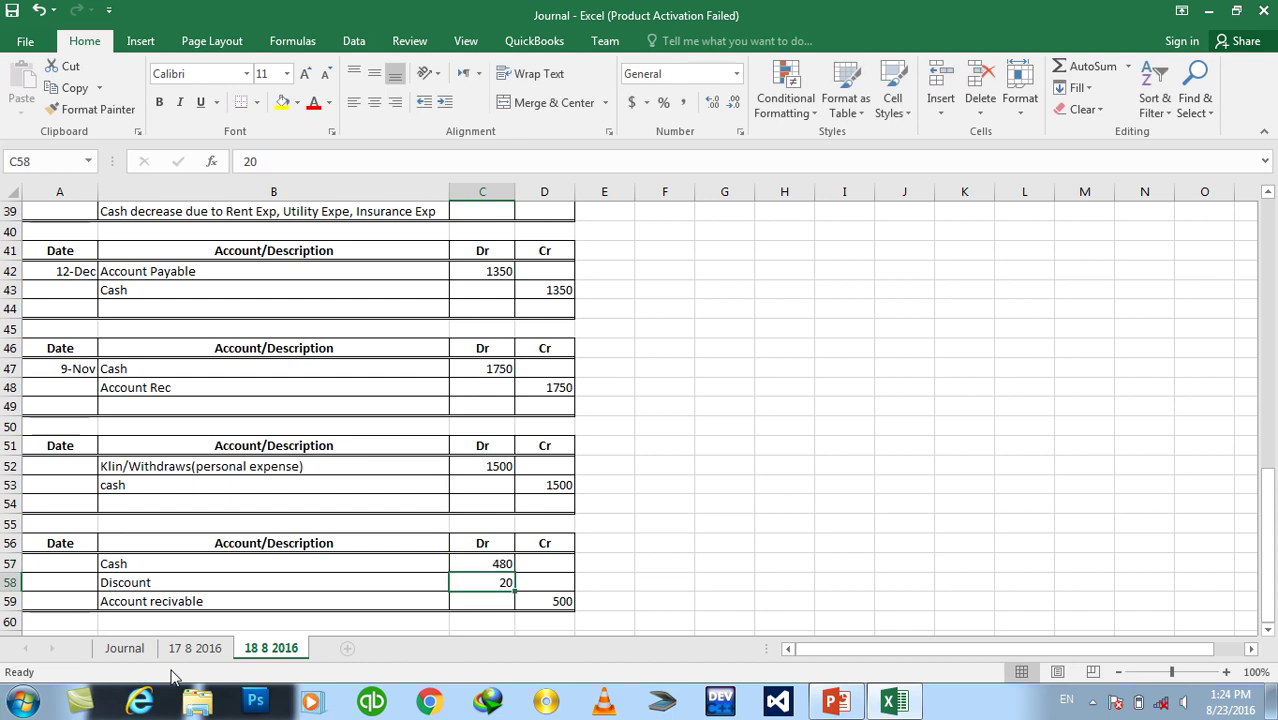
pyautogui.click(840, 703)
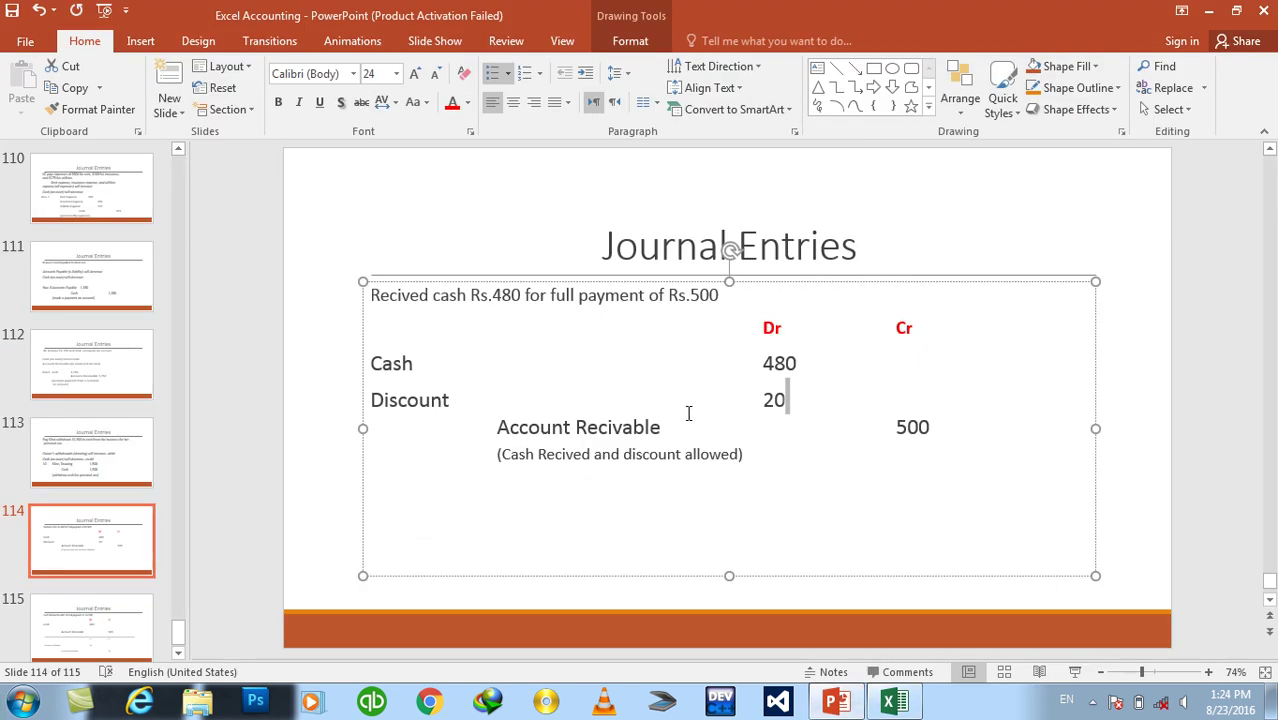
# Review the Cash 480, Account Recivable 500 and Discount 20 lines on slide 114.
pyautogui.doubleClick(396, 363)
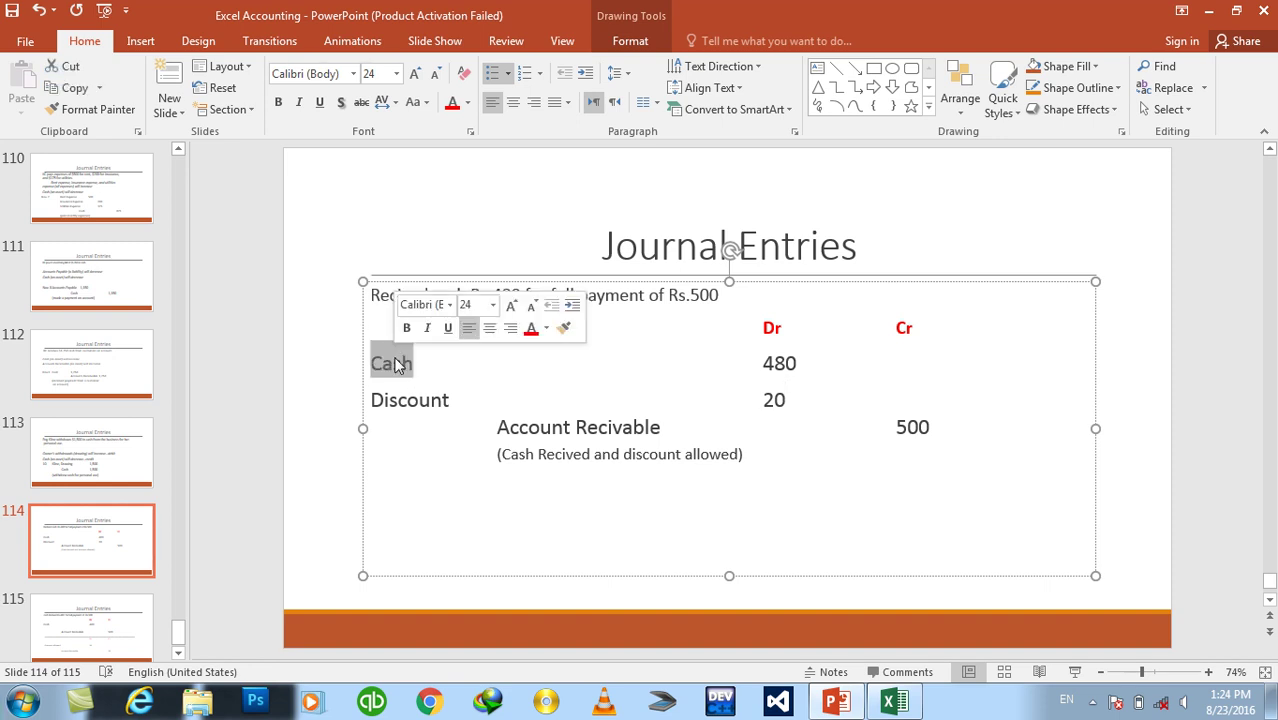
pyautogui.hotkey('shift', 'End')
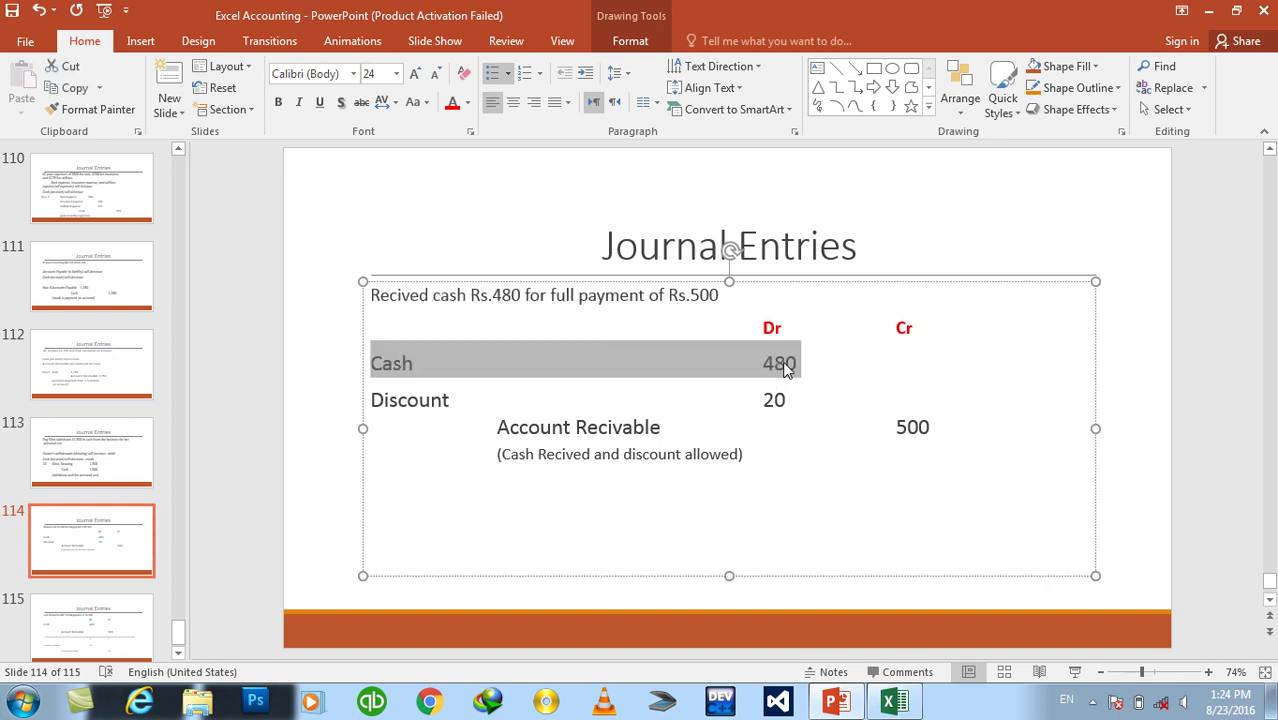
pyautogui.click(578, 429)
pyautogui.tripleClick(578, 429)
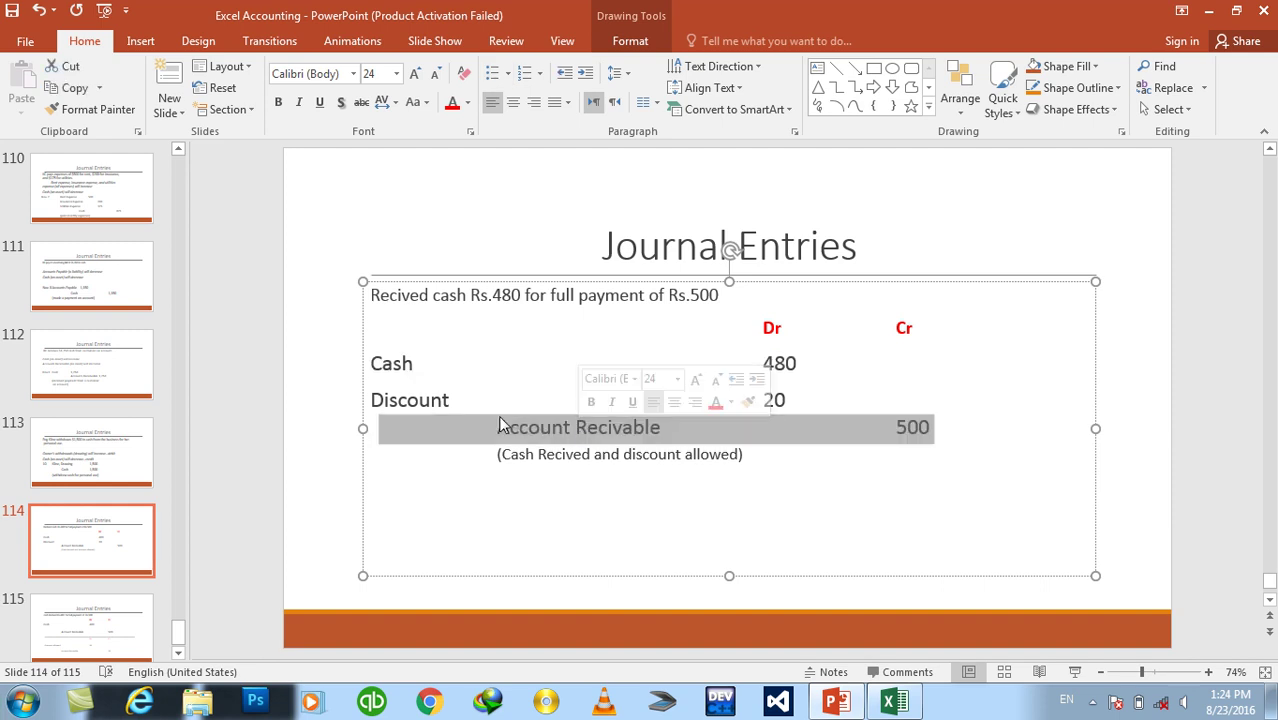
pyautogui.click(419, 399)
pyautogui.tripleClick(419, 399)
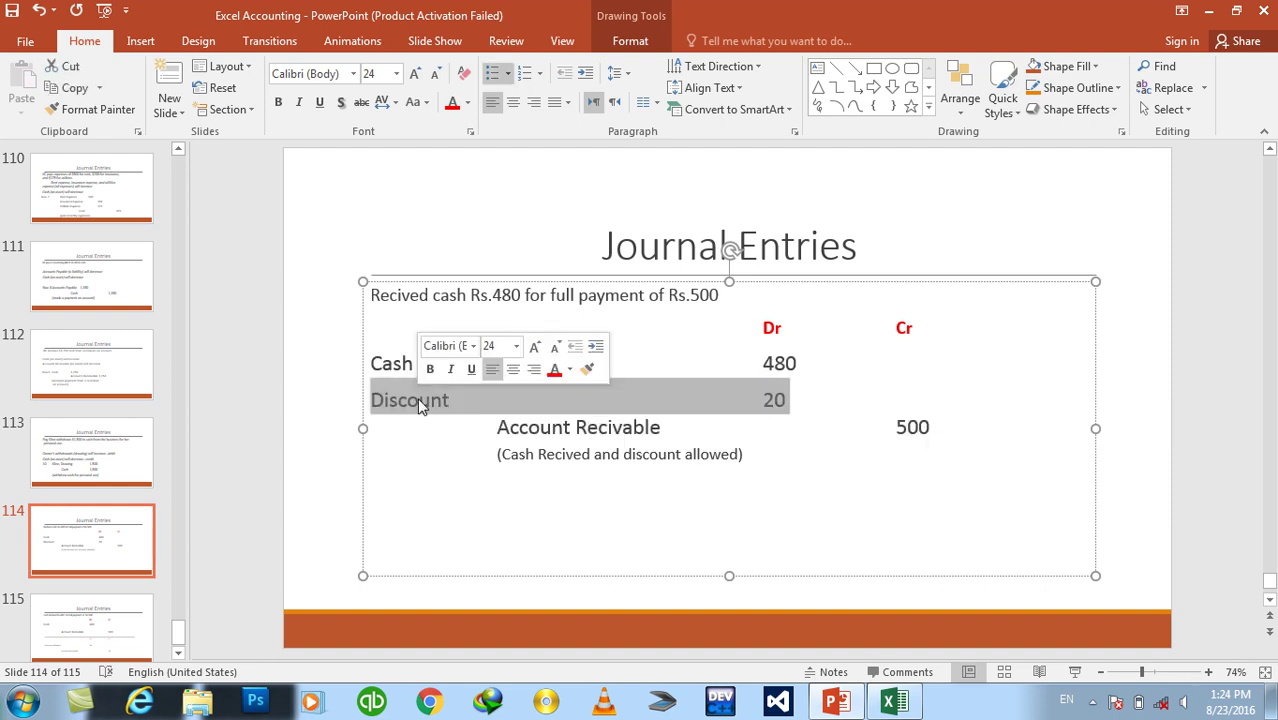
pyautogui.doubleClick(578, 427)
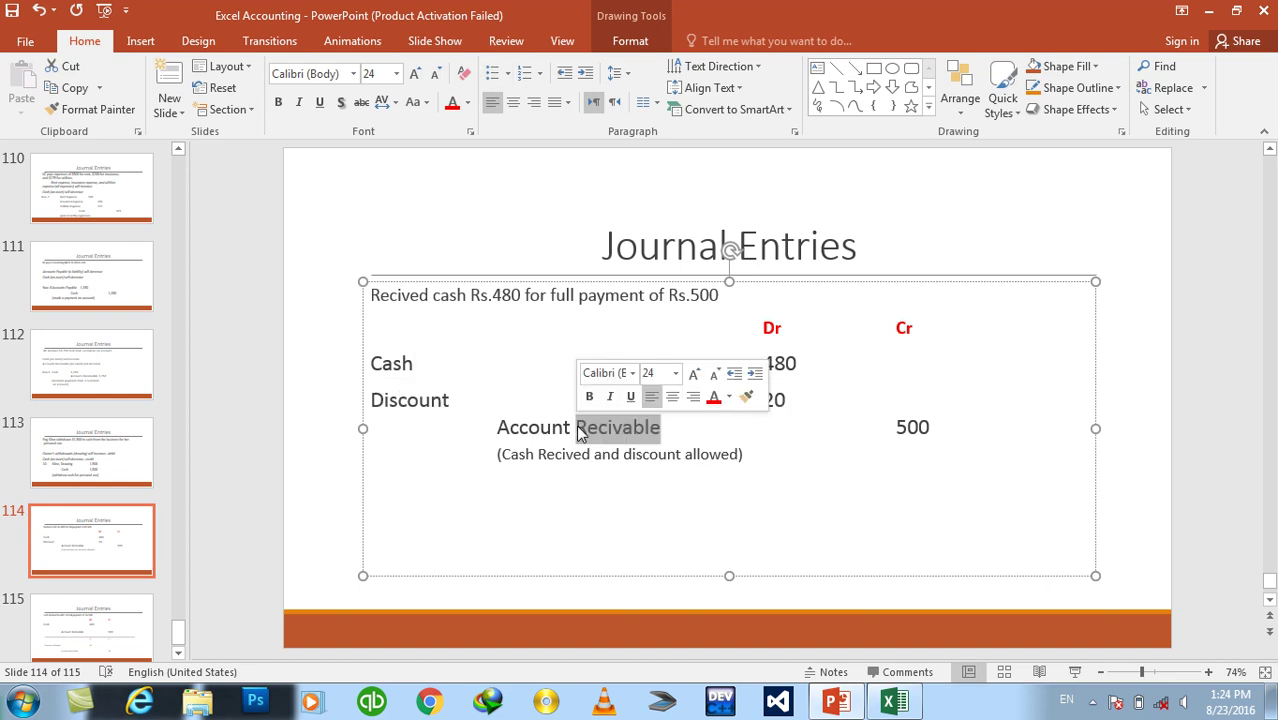
# On slide 115, change the first entry's Account Recivable credit from 500 to 480.
pyautogui.click(100, 628)
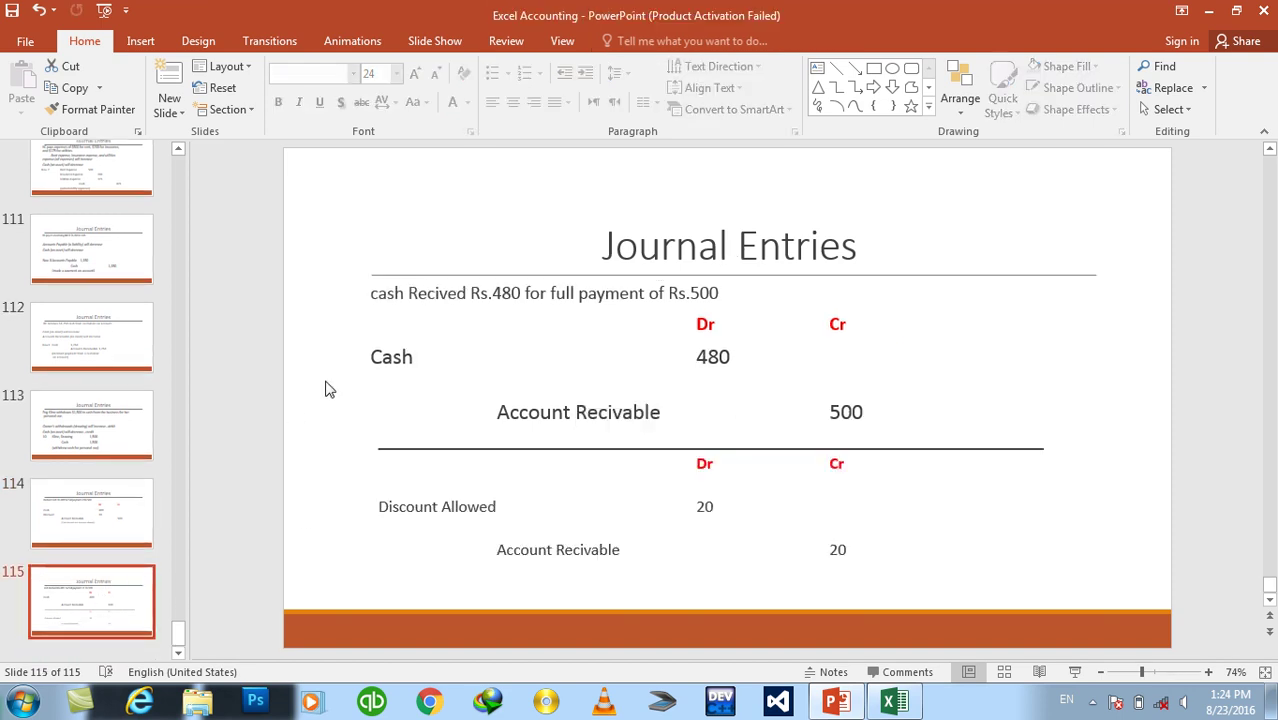
pyautogui.moveTo(379, 364)
pyautogui.mouseDown()
pyautogui.moveTo(661, 374)
pyautogui.moveTo(737, 357)
pyautogui.mouseUp()
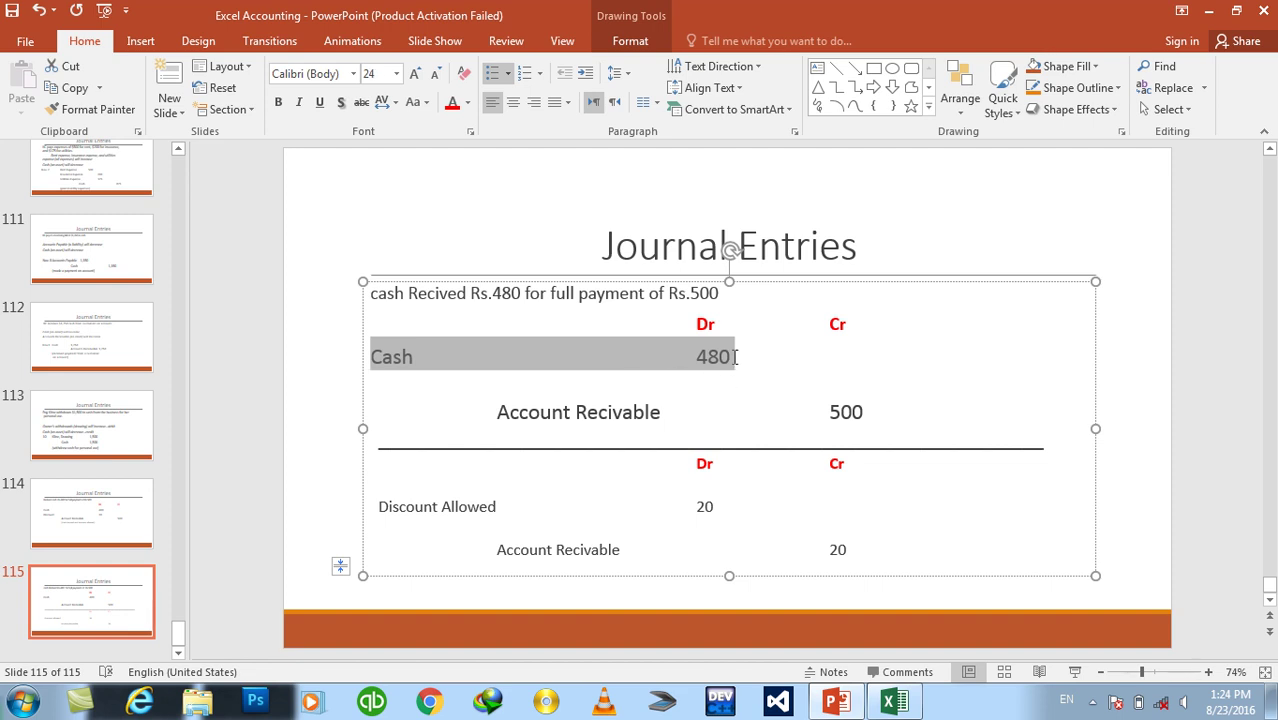
pyautogui.tripleClick(588, 421)
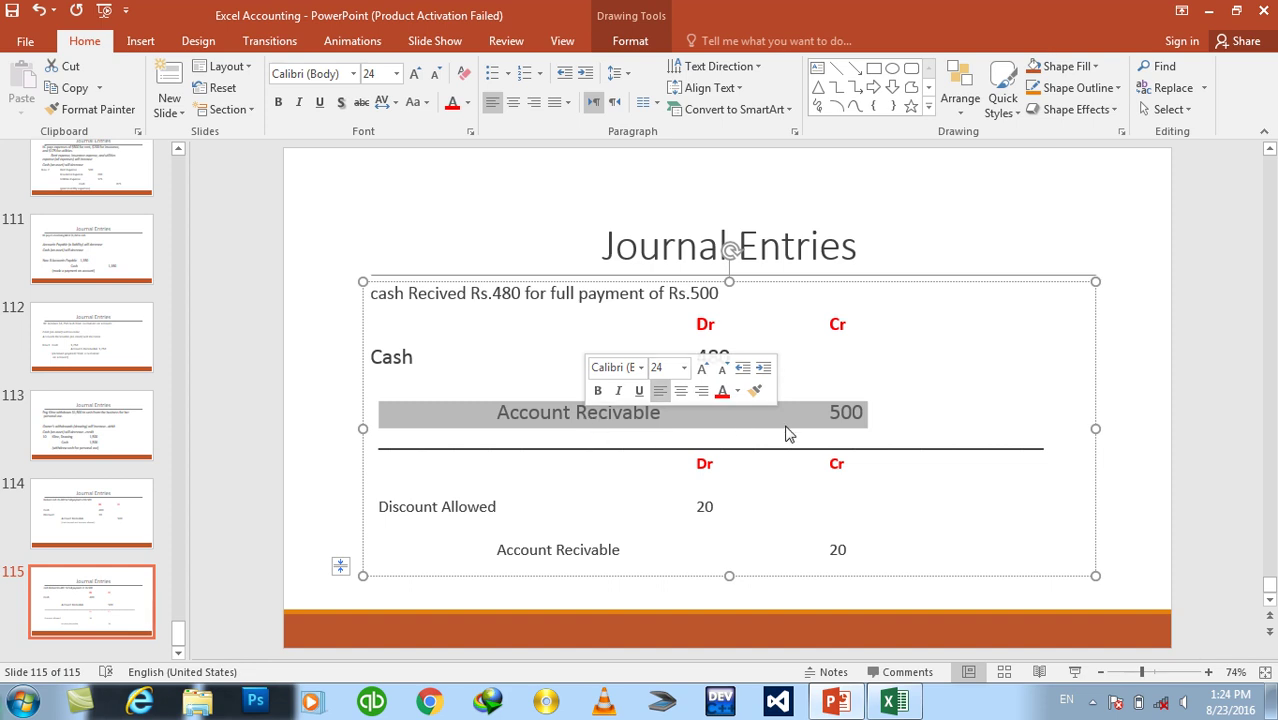
pyautogui.click(843, 414)
pyautogui.doubleClick(845, 413)
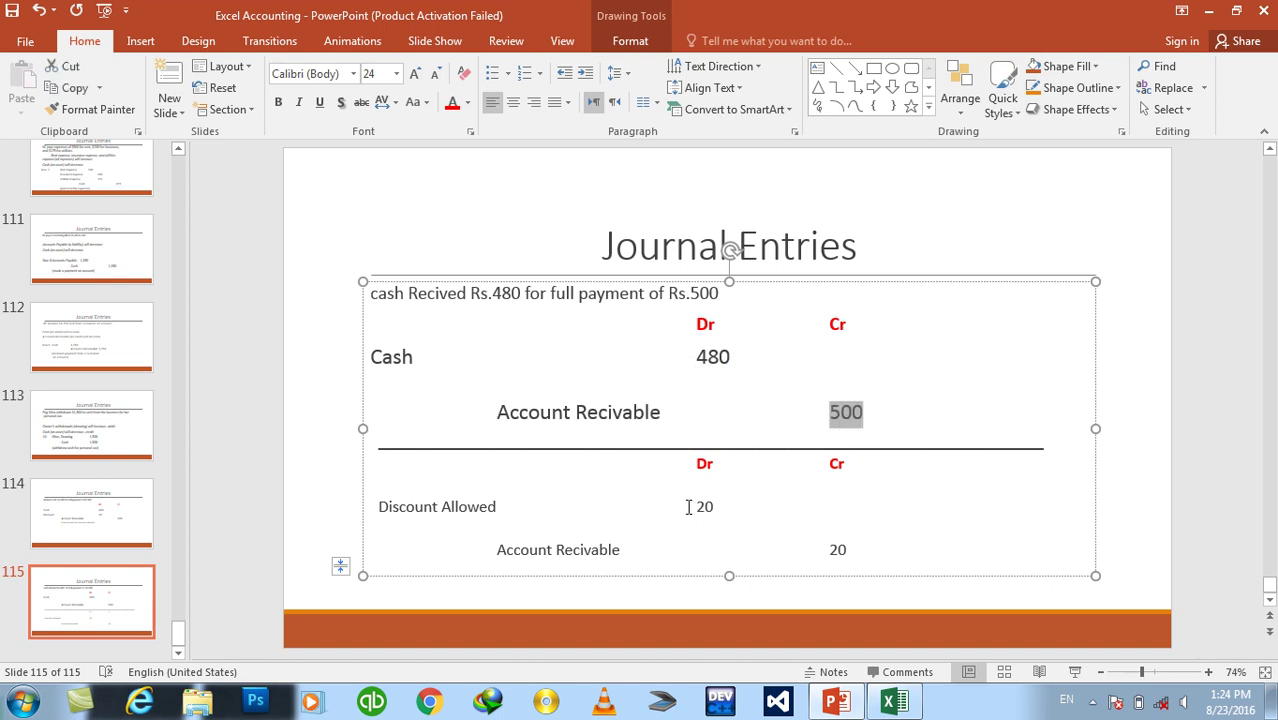
pyautogui.write('480')
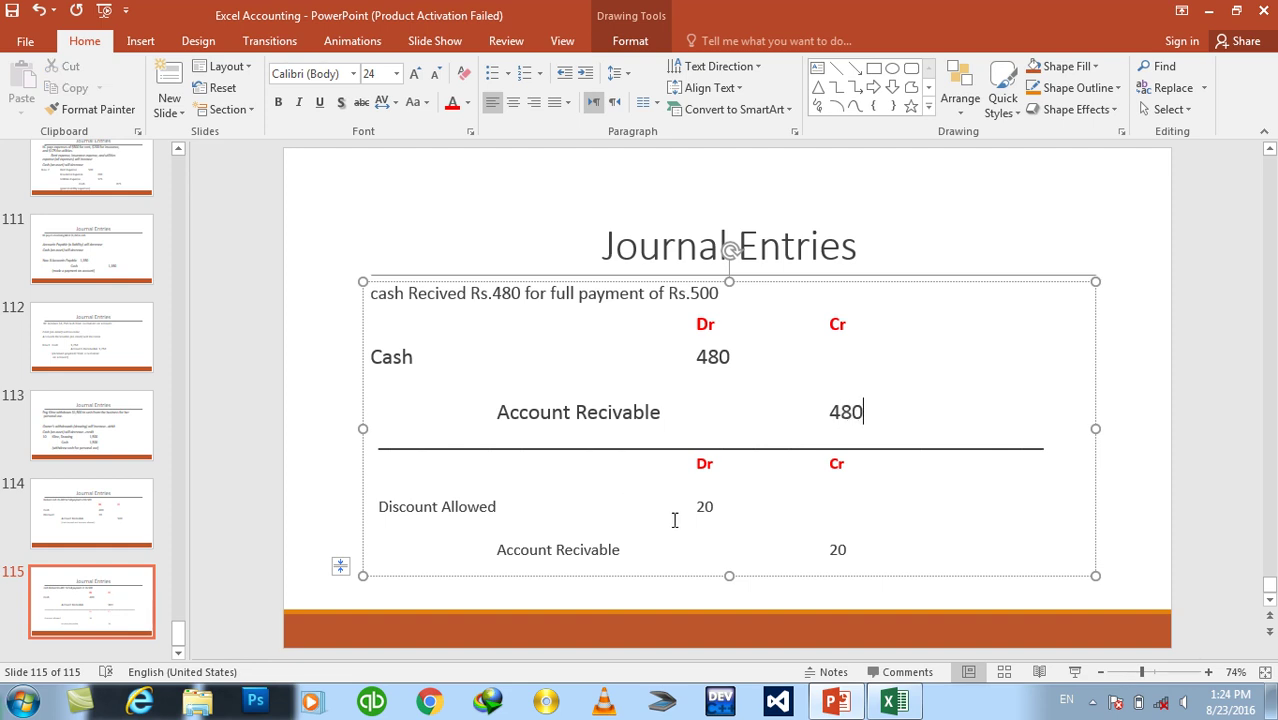
# Review the Discount Allowed 20 and Account Recivable 20 lines and the credit amounts.
pyautogui.tripleClick(437, 507)
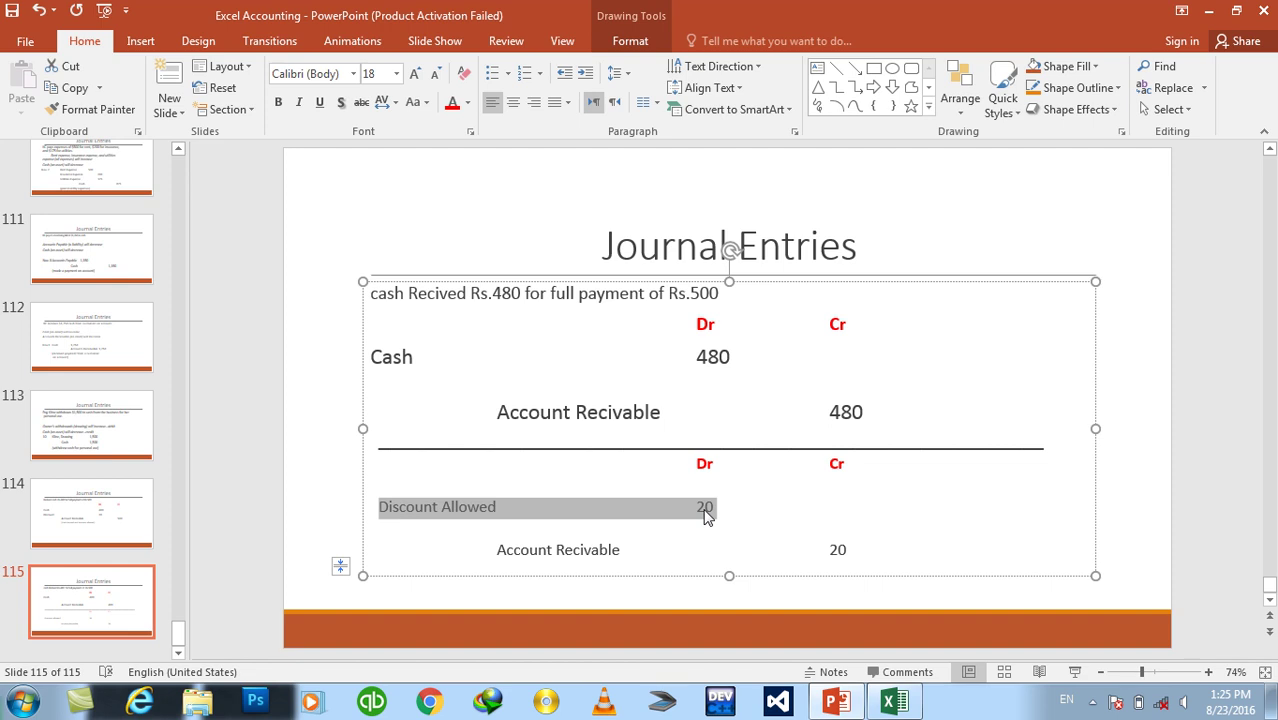
pyautogui.tripleClick(585, 556)
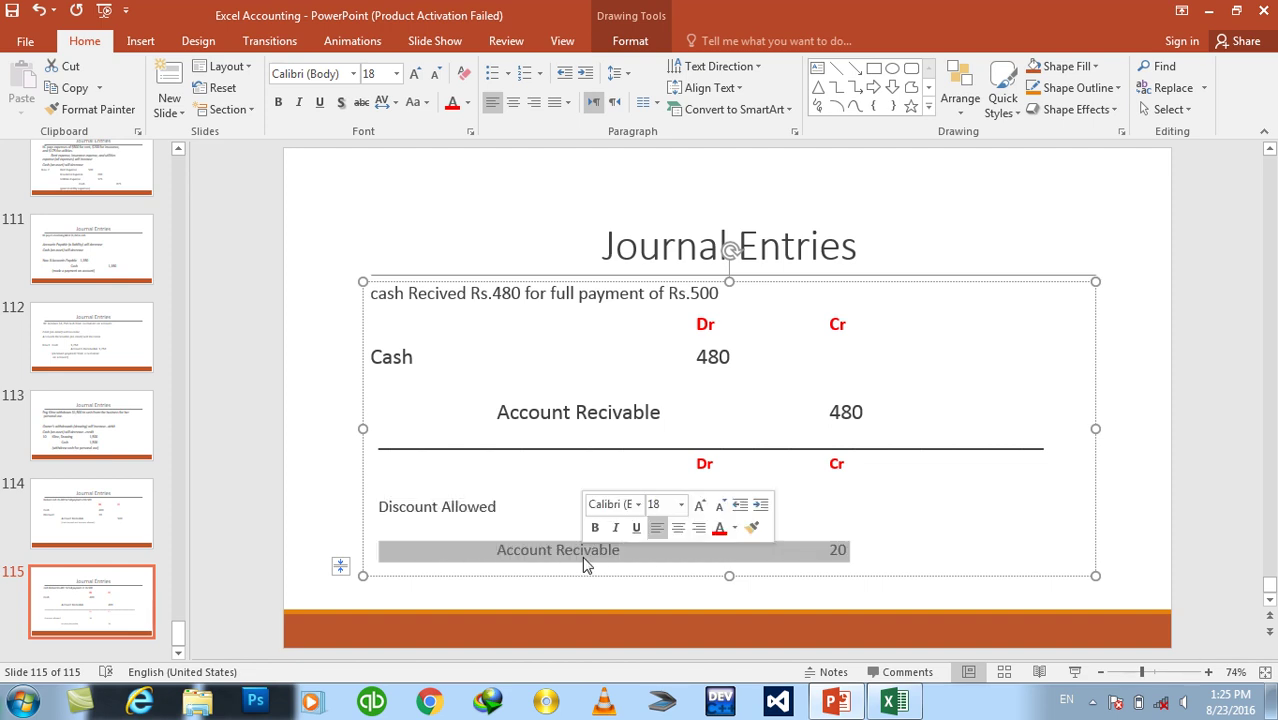
pyautogui.hotkey('ctrl', 'z')
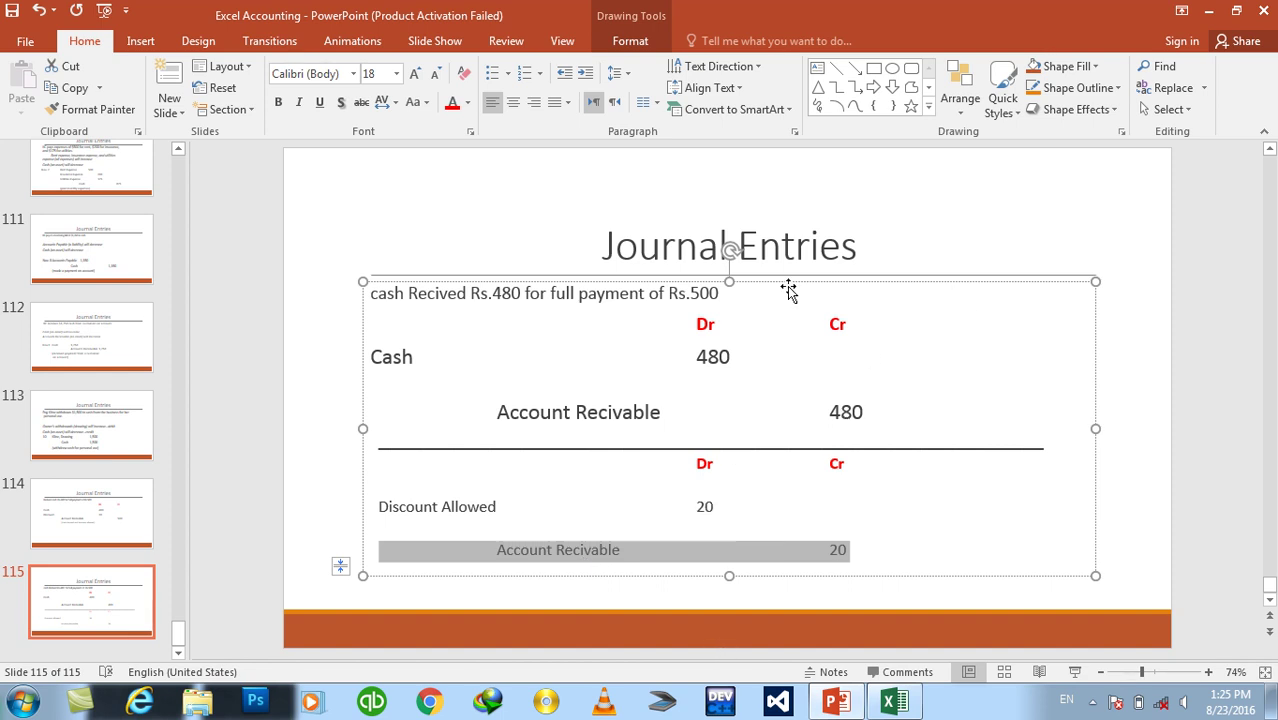
pyautogui.doubleClick(848, 416)
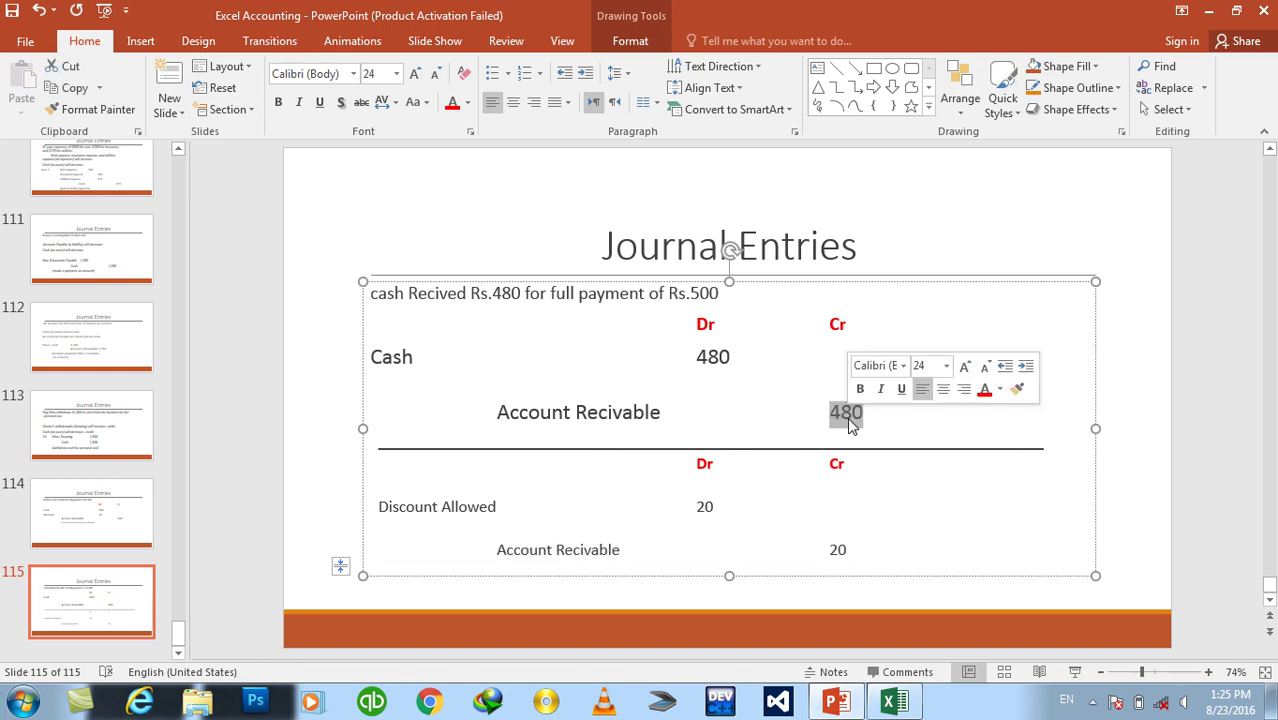
pyautogui.doubleClick(838, 549)
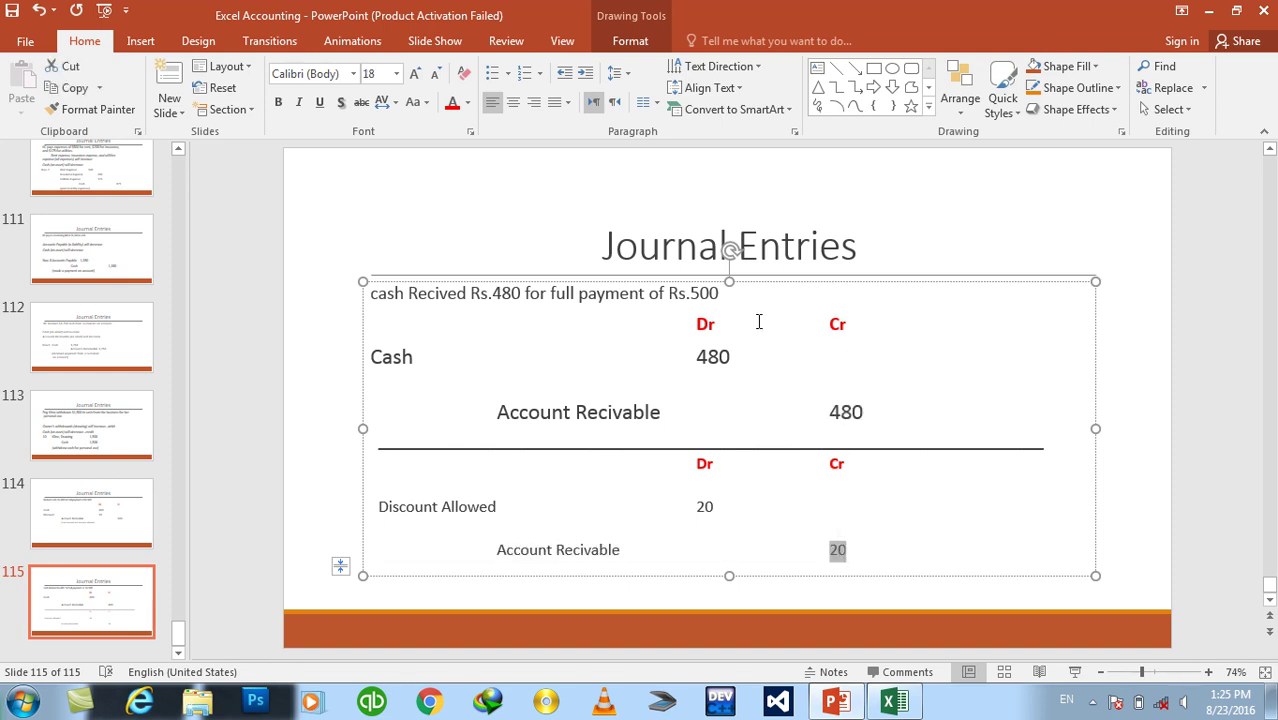